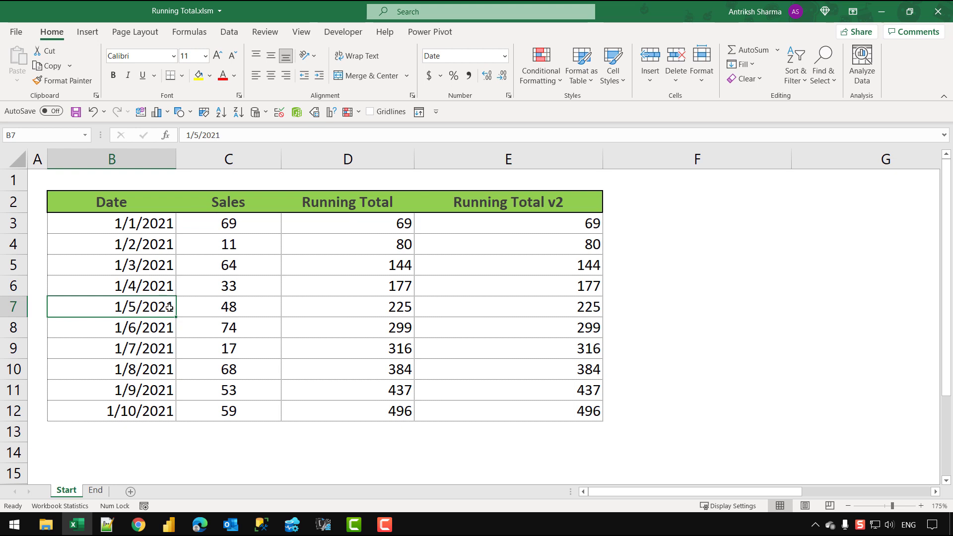
Examine how the running totals on the Start sheet relate to the cumulative sales up to 1/5/2021 and 1/10/2021
{"action": "left_click", "coordinate": [248, 305]}
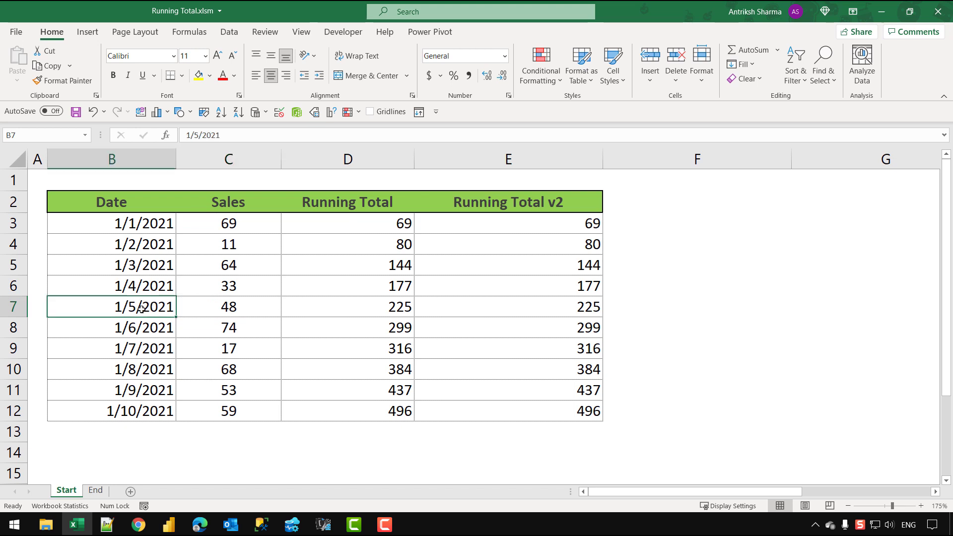
{"action": "left_click", "coordinate": [144, 308]}
{"action": "left_click", "coordinate": [225, 308]}
{"action": "left_click_drag", "start_coordinate": [247, 278], "coordinate": [245, 231]}
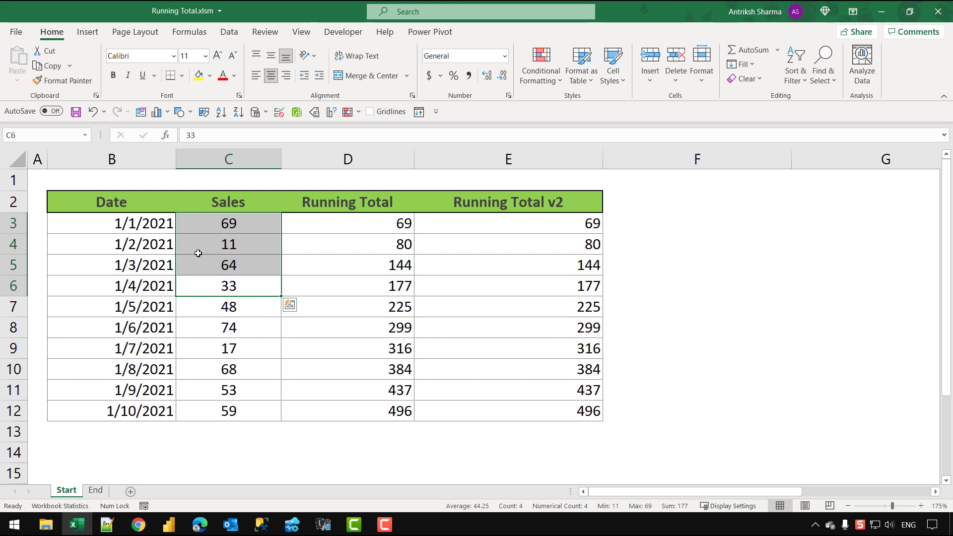
{"action": "left_click_drag", "start_coordinate": [231, 307], "coordinate": [241, 221]}
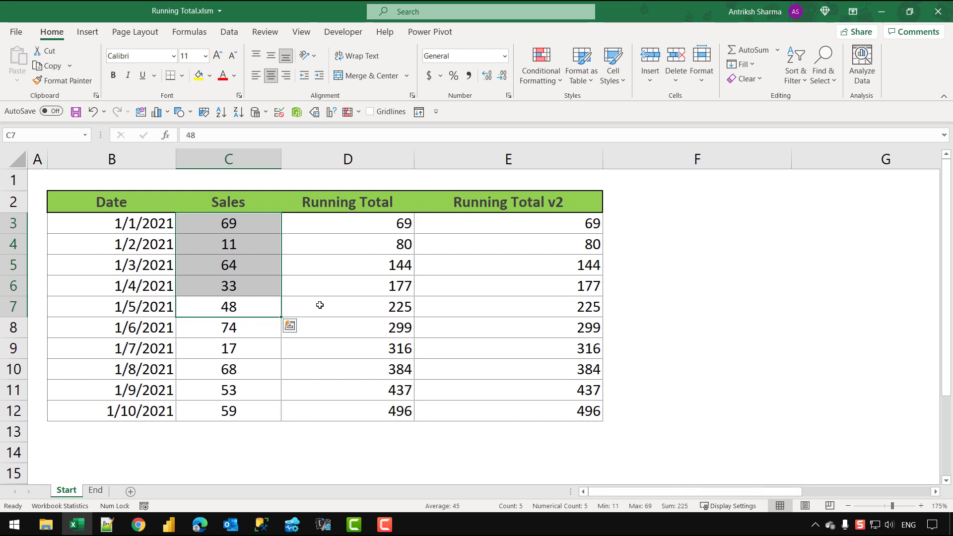
{"action": "left_click_drag", "start_coordinate": [362, 310], "coordinate": [481, 304]}
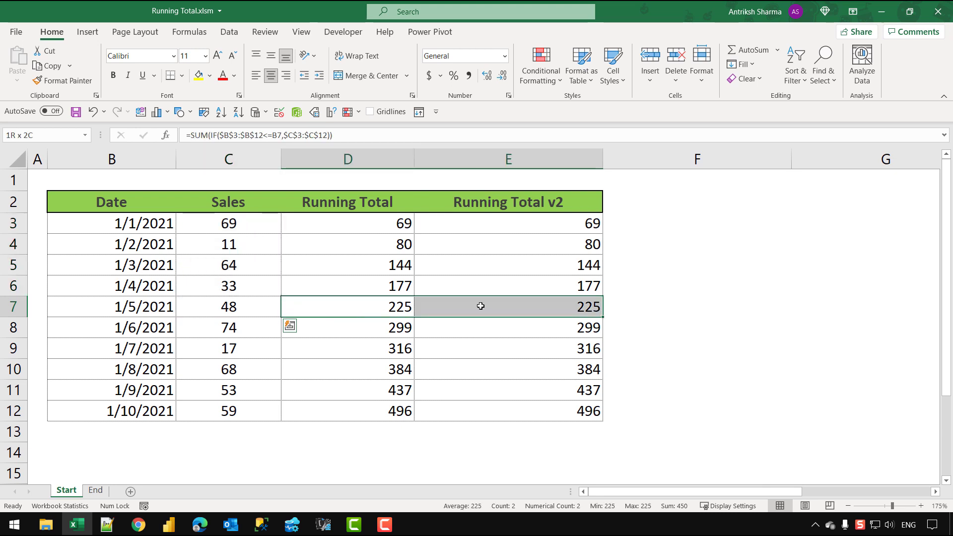
{"action": "left_click", "coordinate": [237, 158]}
{"action": "left_click", "coordinate": [230, 305]}
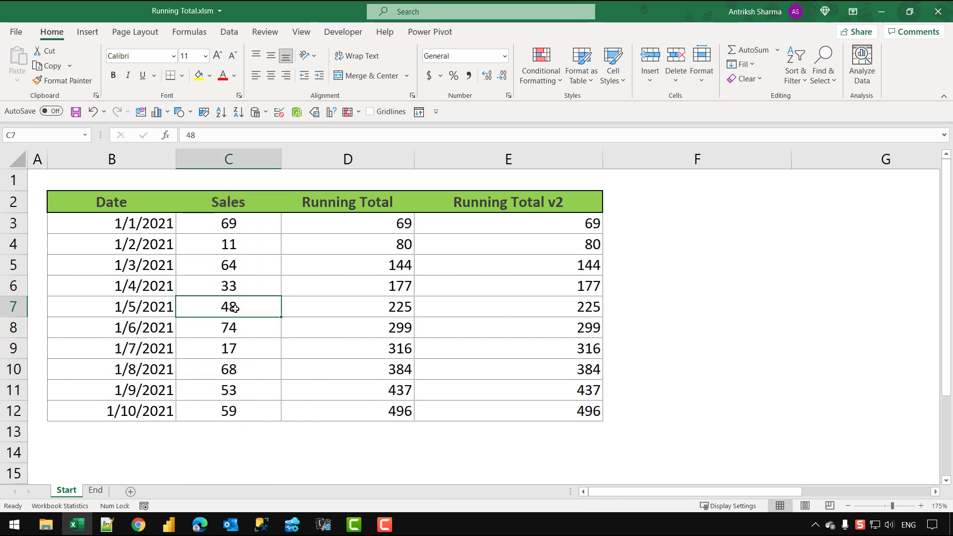
{"action": "left_click_drag", "start_coordinate": [228, 411], "coordinate": [239, 229]}
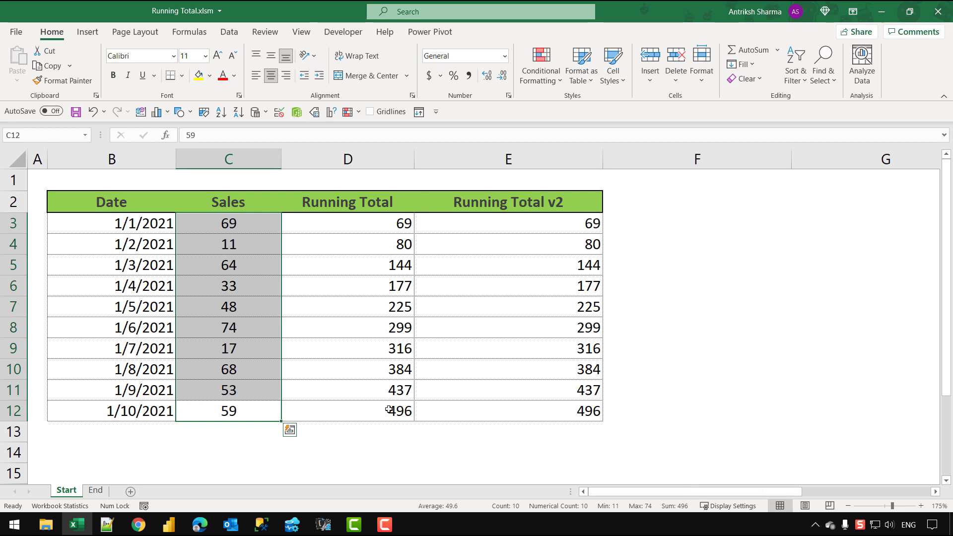
{"action": "left_click_drag", "start_coordinate": [393, 409], "coordinate": [550, 412]}
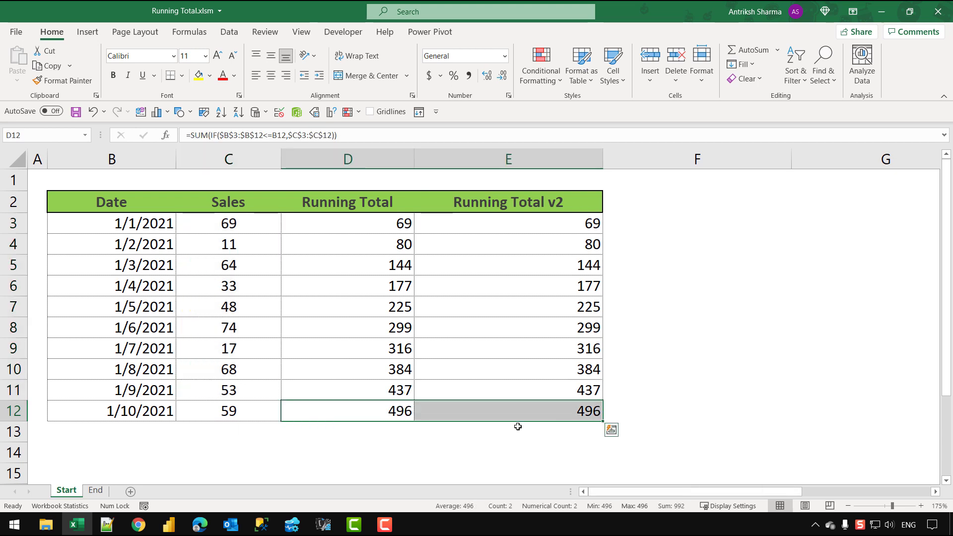
{"action": "left_click", "coordinate": [401, 412]}
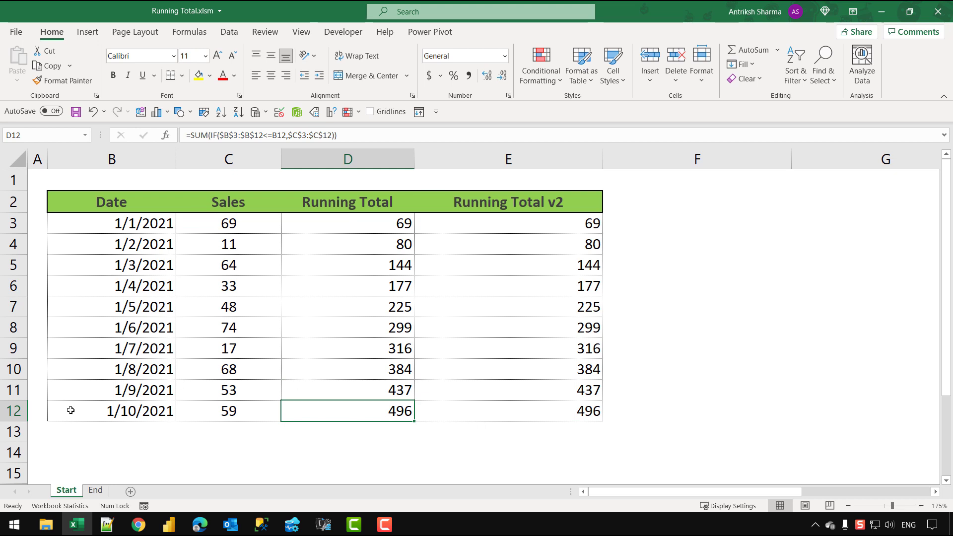
On the End sheet, begin an IF formula in D3 with the absolute date range $B$3:$B$12 as its logical test
{"action": "left_click", "coordinate": [96, 491]}
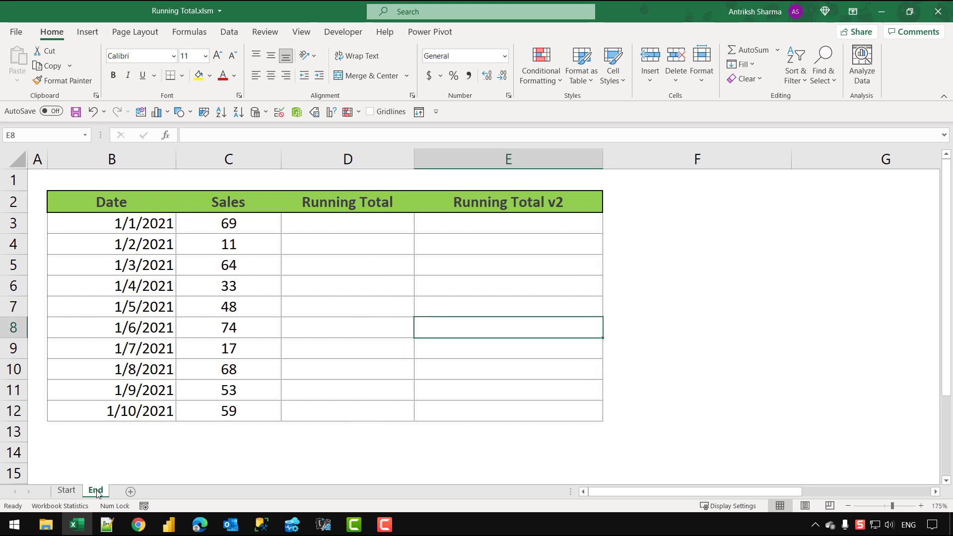
{"action": "left_click", "coordinate": [312, 221]}
{"action": "type", "text": "="}
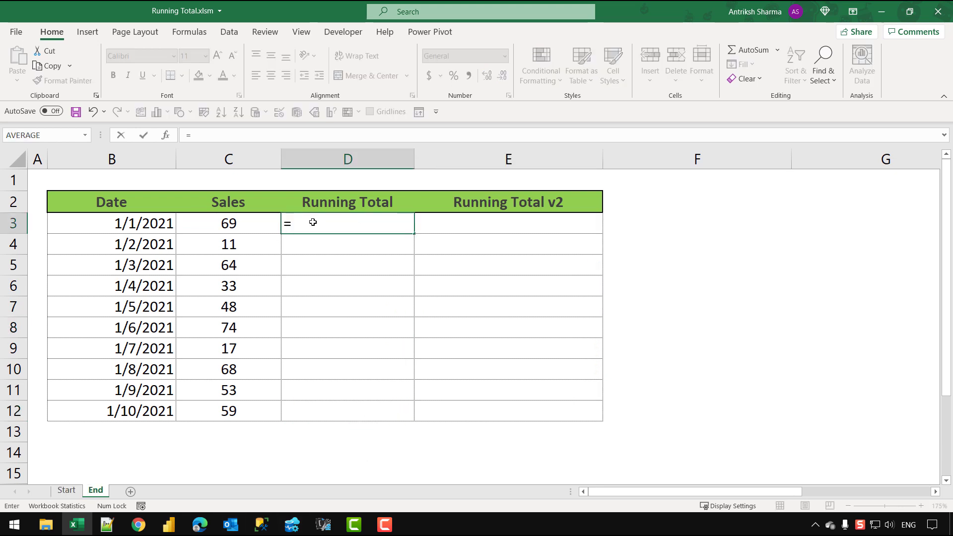
{"action": "key", "text": "Caps_Lock"}
{"action": "type", "text": "IF("}
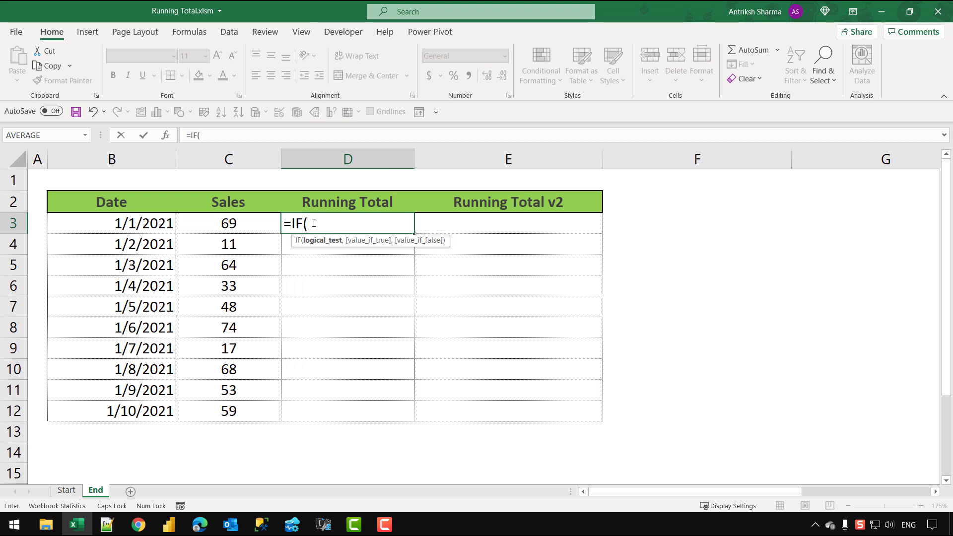
{"action": "left_click_drag", "start_coordinate": [157, 222], "coordinate": [135, 403]}
{"action": "key", "text": "F4"}
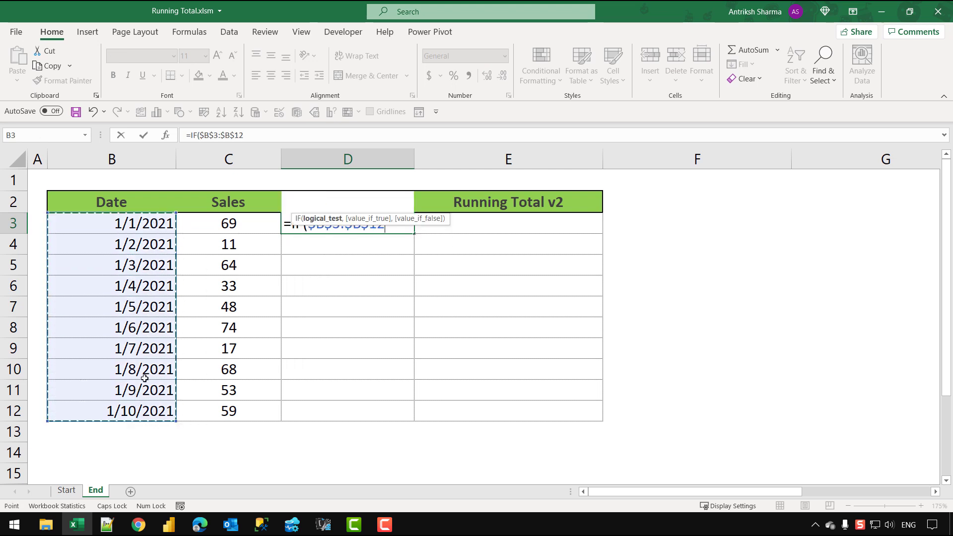
{"action": "left_click_drag", "start_coordinate": [443, 218], "coordinate": [430, 282]}
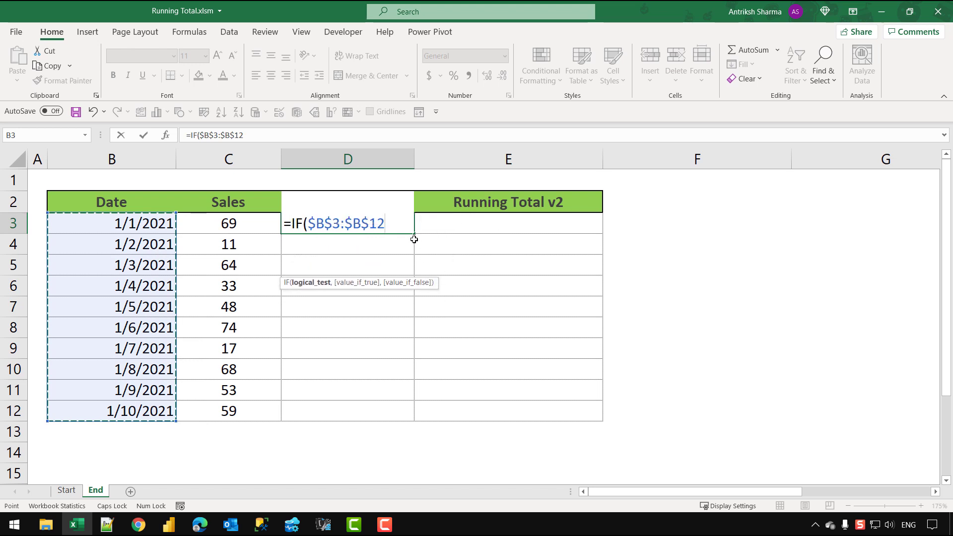
Complete the IF condition by comparing the date range as <=$B3, with only the column locked
{"action": "type", "text": "<="}
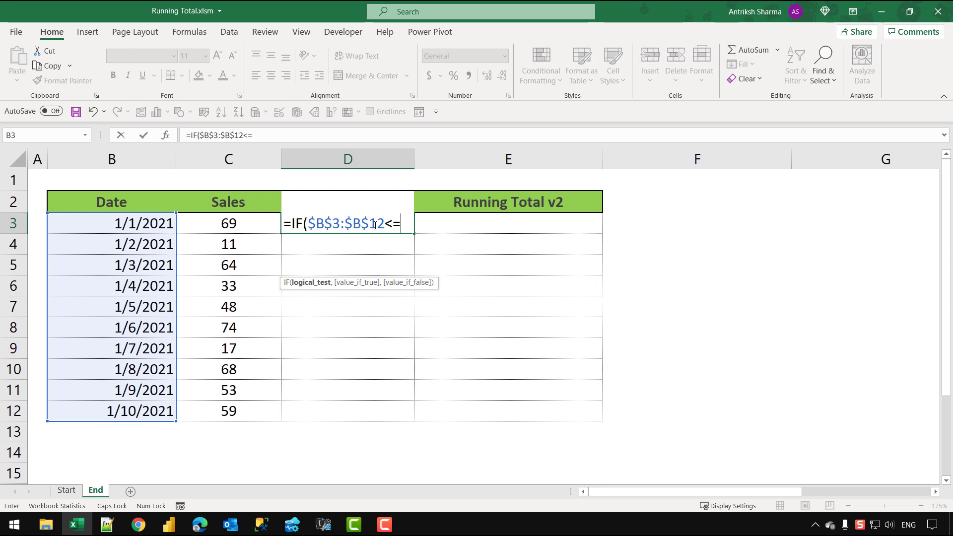
{"action": "left_click", "coordinate": [142, 221]}
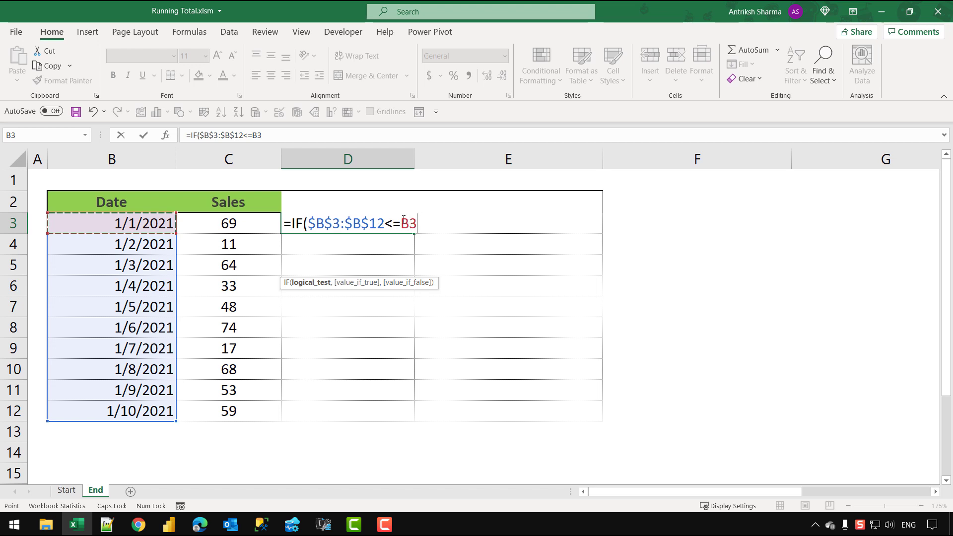
{"action": "key", "text": "F4"}
{"action": "key", "text": "F4"}
{"action": "key", "text": "F4"}
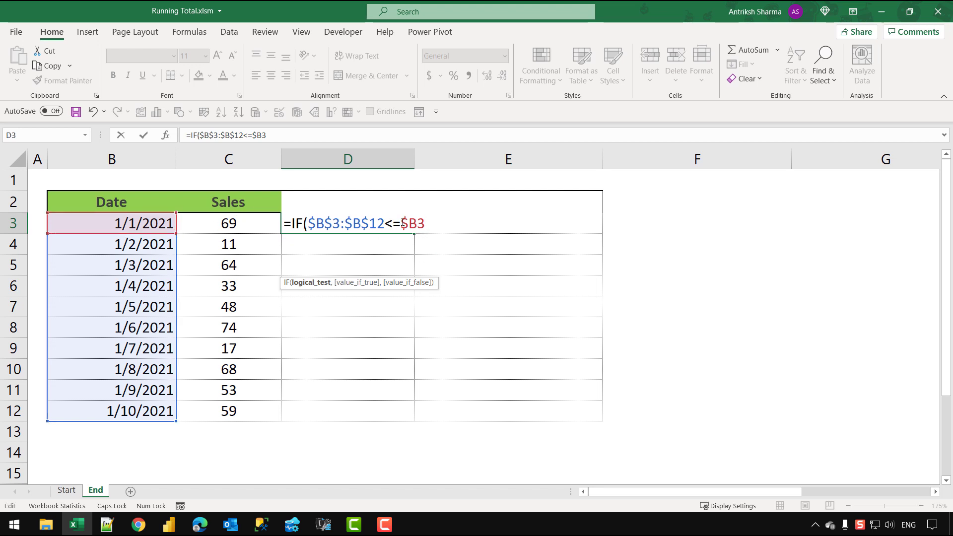
{"action": "type", "text": ","}
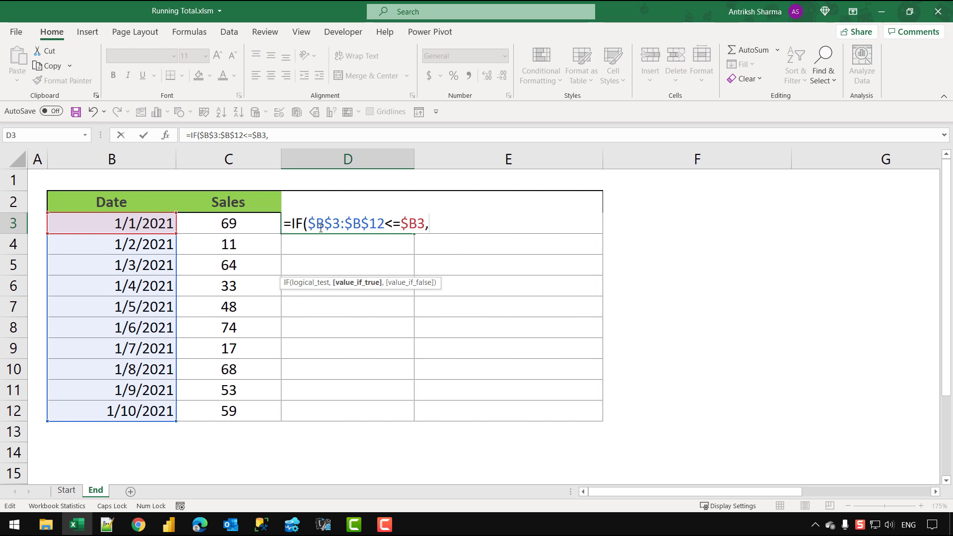
Use the absolute sales range $C$3:$C$12 as the value if true and enter the finished IF formula
{"action": "left_click_drag", "start_coordinate": [253, 221], "coordinate": [240, 413]}
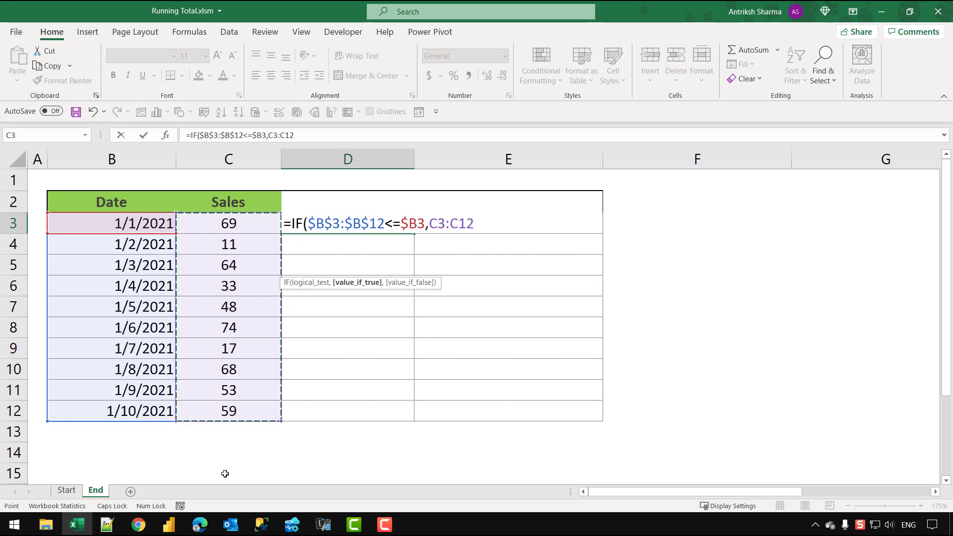
{"action": "key", "text": "F4"}
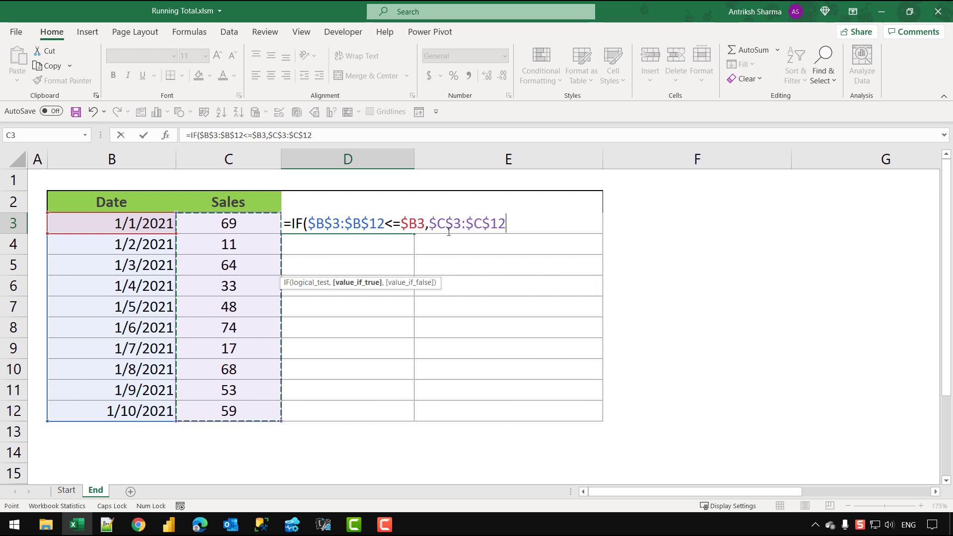
{"action": "type", "text": ")"}
{"action": "key", "text": "Return"}
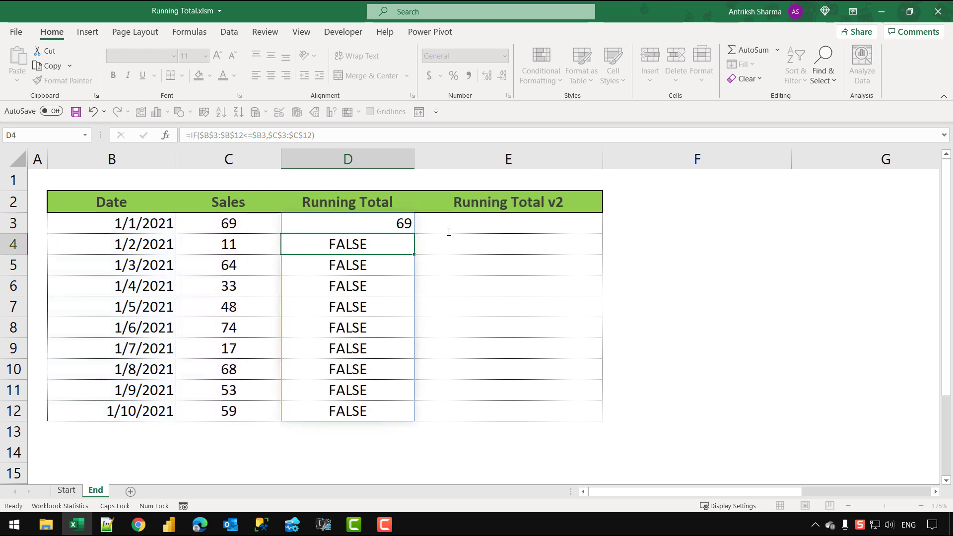
Review the date comparison in D3's formula and the date in B3 that it refers to
{"action": "left_click", "coordinate": [386, 217]}
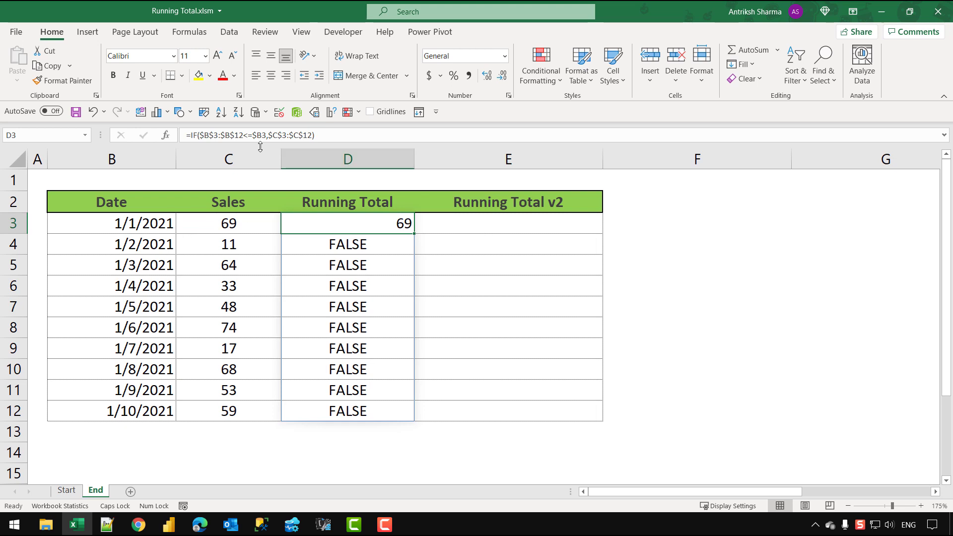
{"action": "left_click_drag", "start_coordinate": [201, 133], "coordinate": [266, 136]}
{"action": "key", "text": "Escape"}
{"action": "left_click", "coordinate": [155, 226]}
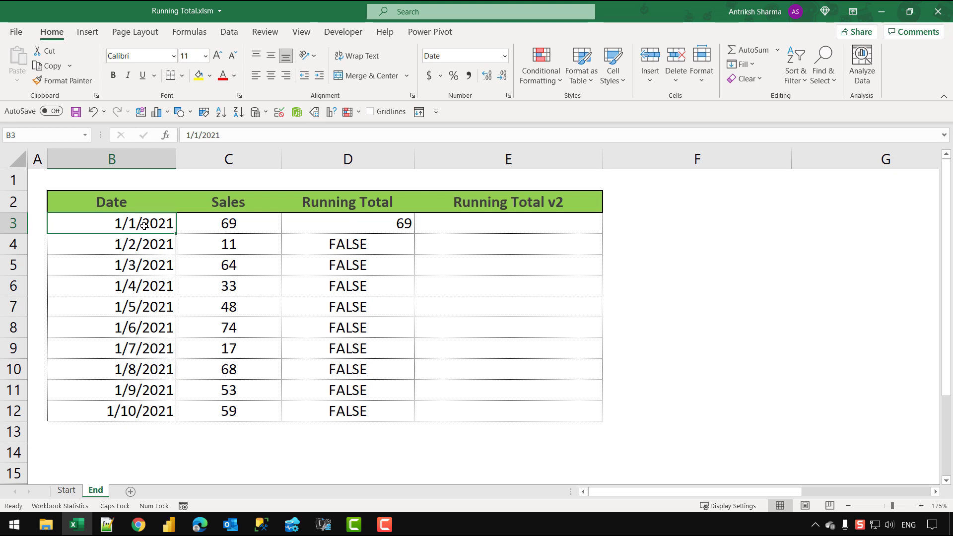
Copy the IF formula from D3 to D4 and clear D3 to check its output against the first two sales values
{"action": "left_click", "coordinate": [389, 227]}
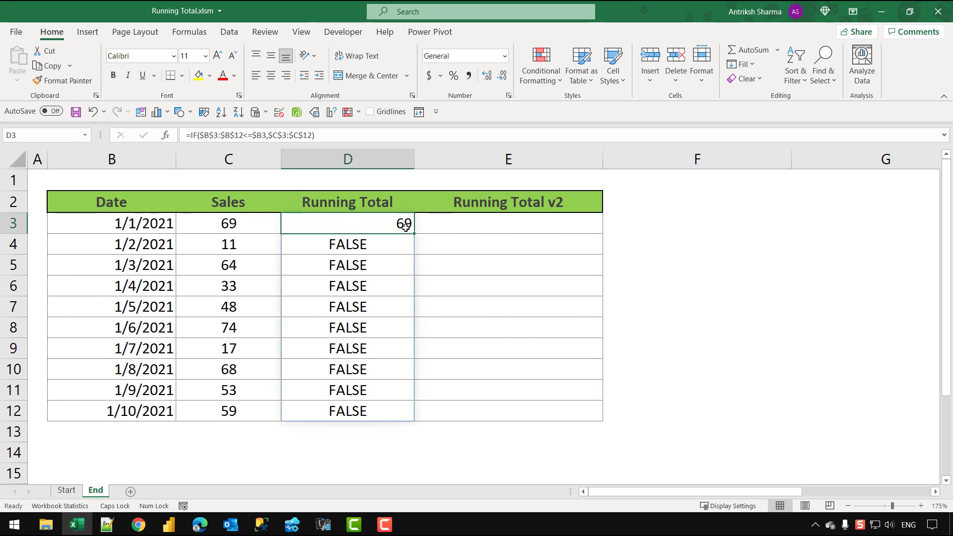
{"action": "key", "text": "ctrl+c"}
{"action": "left_click", "coordinate": [389, 247]}
{"action": "key", "text": "ctrl+v"}
{"action": "left_click", "coordinate": [397, 228]}
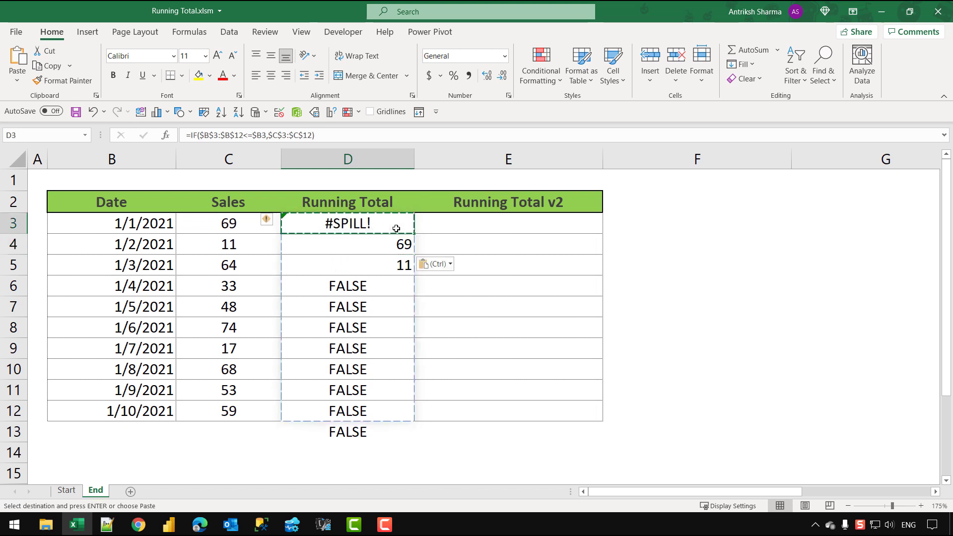
{"action": "key", "text": "Delete"}
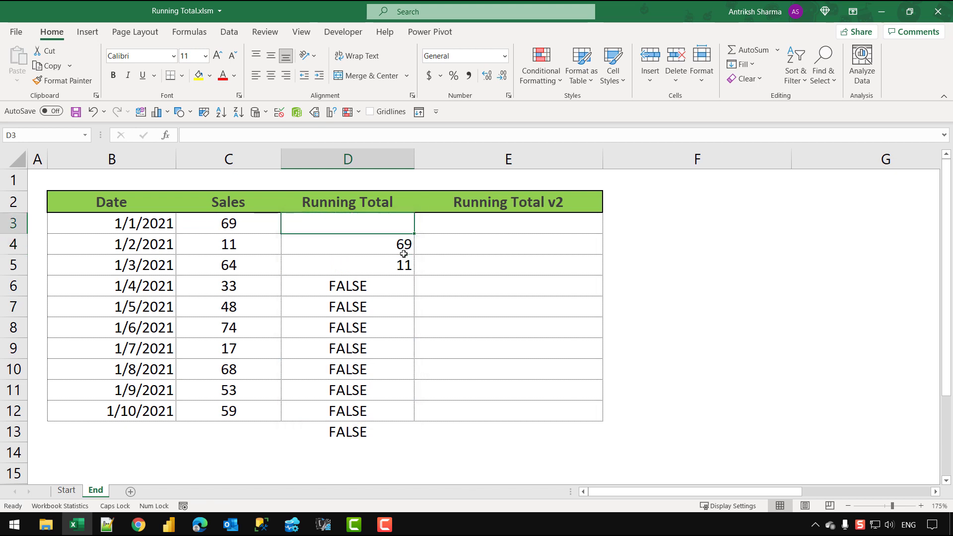
{"action": "left_click_drag", "start_coordinate": [405, 266], "coordinate": [402, 243]}
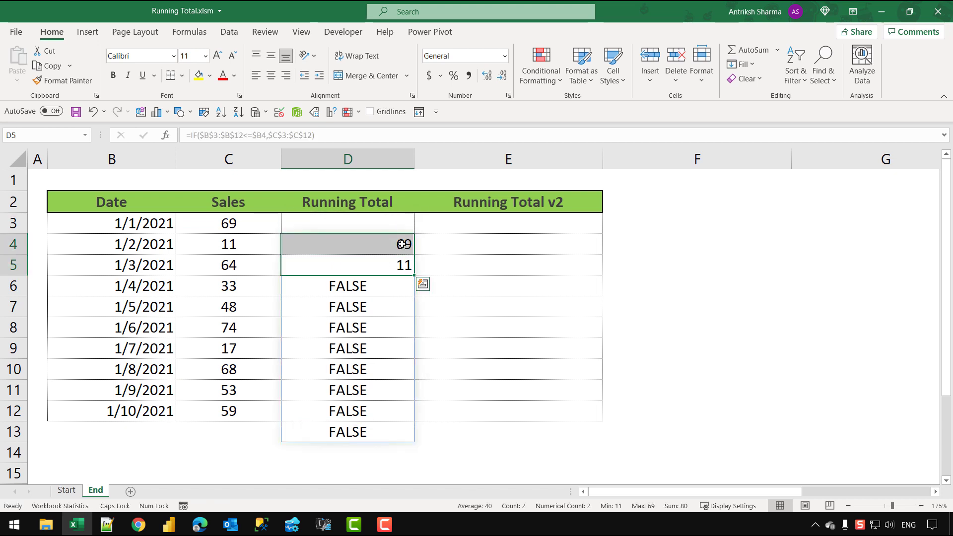
{"action": "left_click_drag", "start_coordinate": [224, 246], "coordinate": [234, 229]}
Copy the IF formula from D4 to D5 and clear D4
{"action": "left_click", "coordinate": [402, 245]}
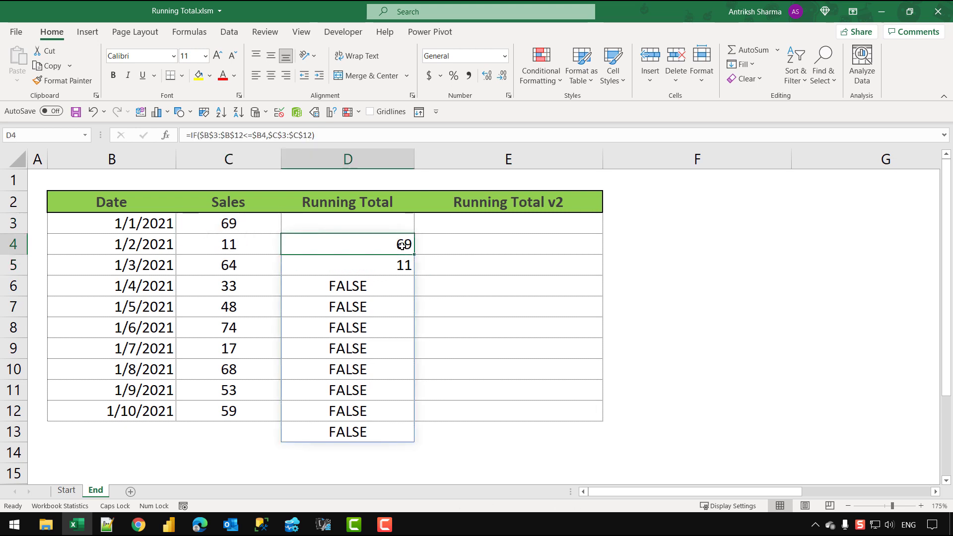
{"action": "key", "text": "ctrl+c"}
{"action": "left_click", "coordinate": [398, 266]}
{"action": "key", "text": "ctrl+v"}
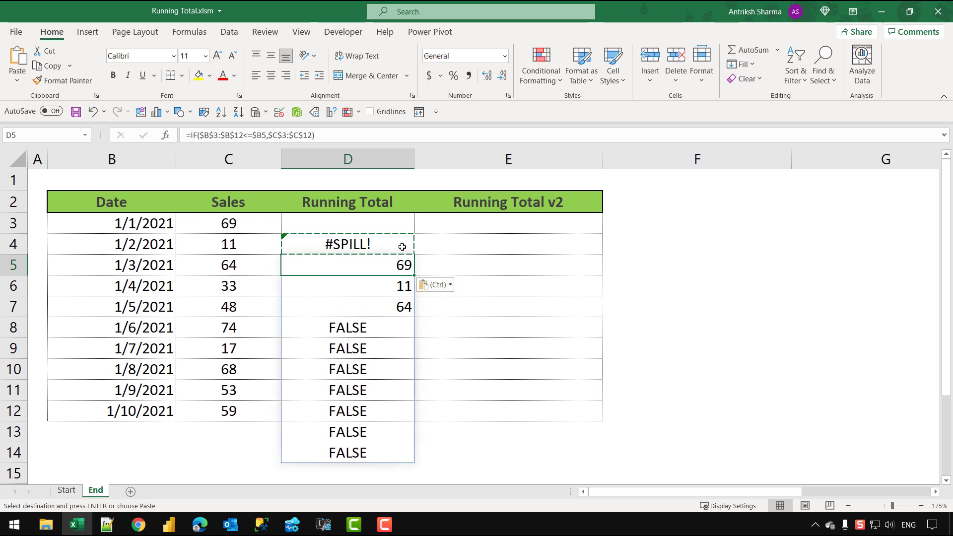
{"action": "left_click", "coordinate": [402, 246]}
{"action": "key", "text": "Delete"}
Compare the values in D5:D7 with the sales and dates of the first three rows
{"action": "left_click_drag", "start_coordinate": [402, 267], "coordinate": [395, 307]}
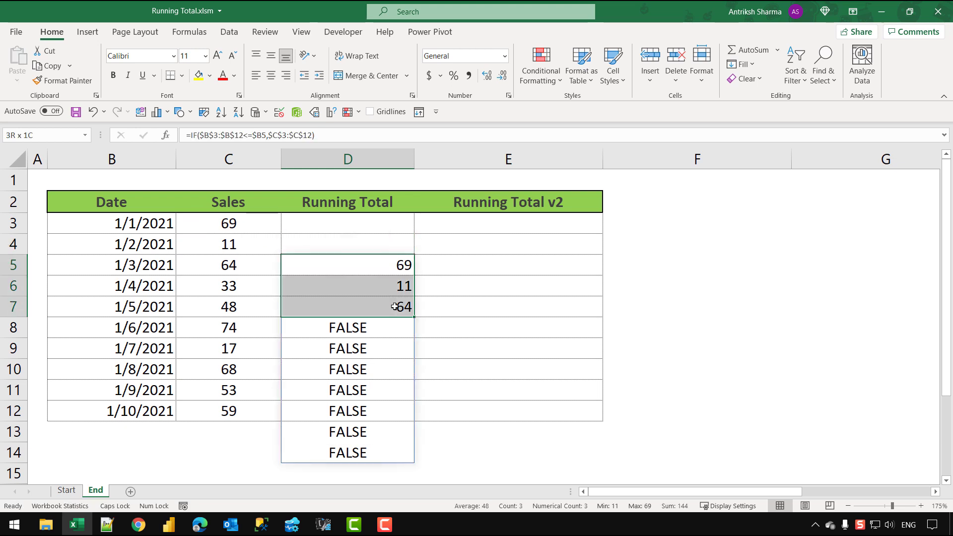
{"action": "left_click_drag", "start_coordinate": [233, 225], "coordinate": [233, 267]}
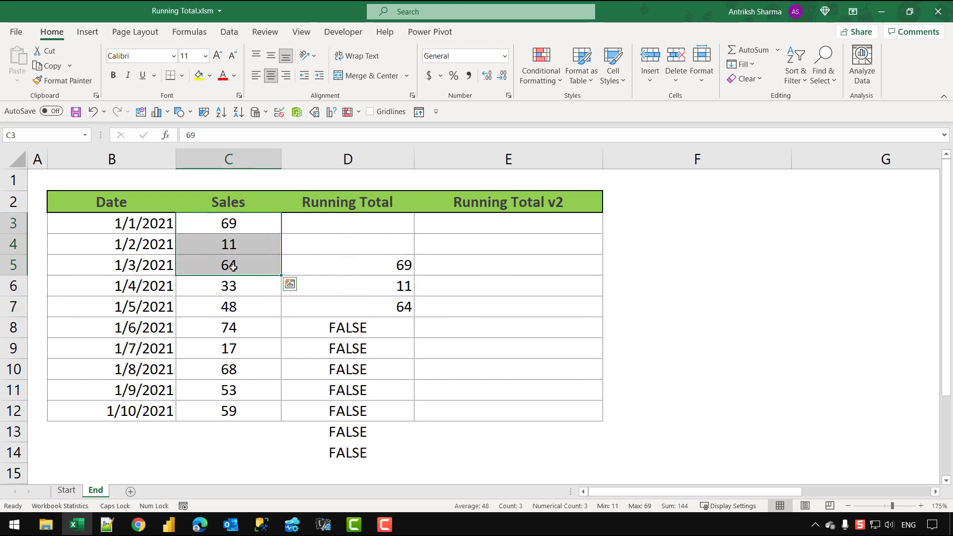
{"action": "left_click", "coordinate": [145, 265]}
{"action": "left_click_drag", "start_coordinate": [145, 265], "coordinate": [149, 228]}
{"action": "left_click", "coordinate": [432, 256]}
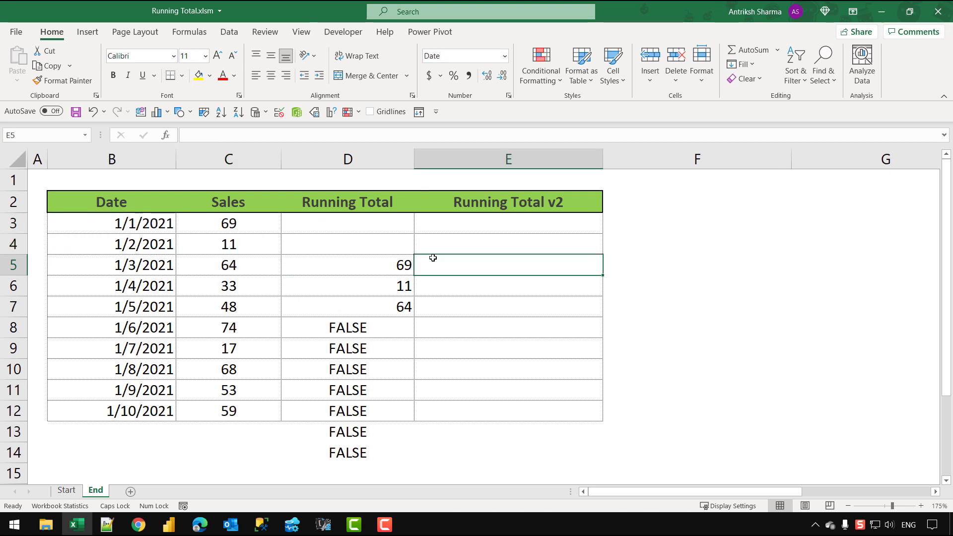
Undo the test copies and deletions in the Running Total column, back to the single IF formula in D3
{"action": "left_click", "coordinate": [384, 269]}
{"action": "key", "text": "ctrl+z"}
{"action": "key", "text": "ctrl+z"}
{"action": "key", "text": "ctrl+z"}
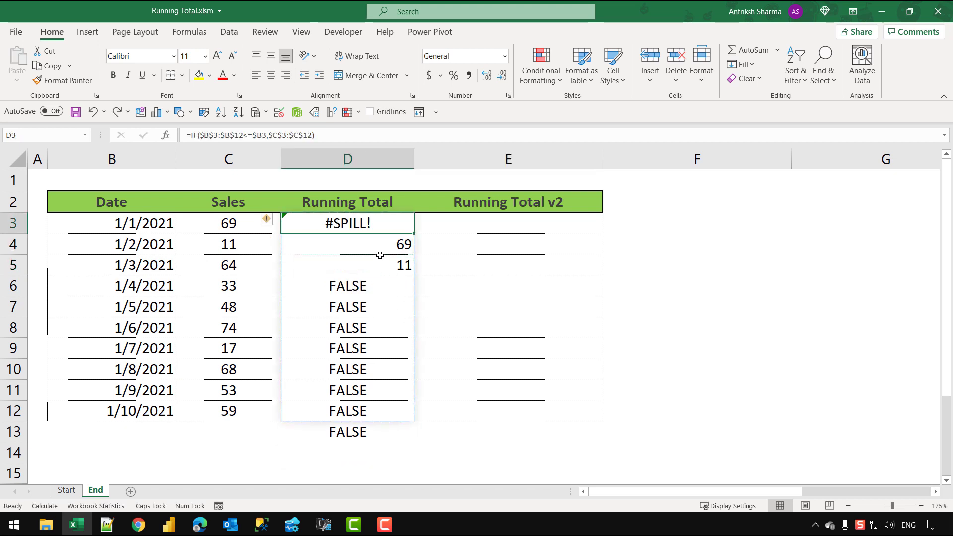
{"action": "key", "text": "ctrl+z"}
Wrap the IF formula in D3 in SUM to make =SUM(IF($B$3:$B$12<=$B3,$C$3:$C$12))
{"action": "left_click", "coordinate": [378, 224]}
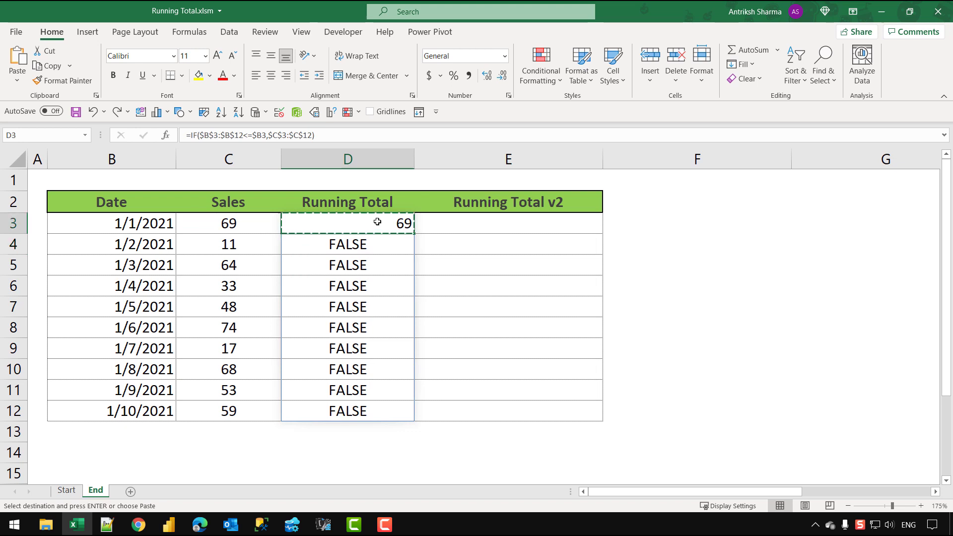
{"action": "double_click", "coordinate": [377, 224]}
{"action": "left_click", "coordinate": [289, 221]}
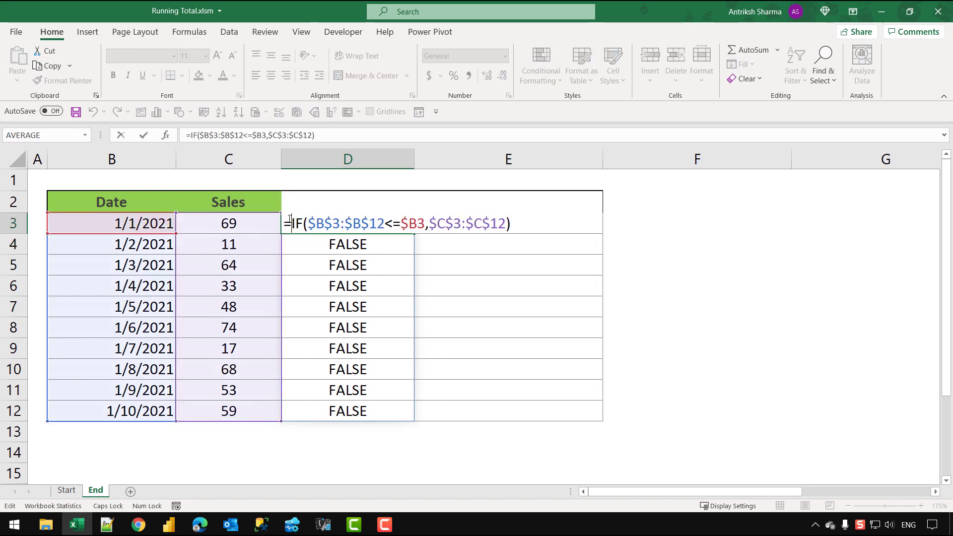
{"action": "type", "text": "SUM("}
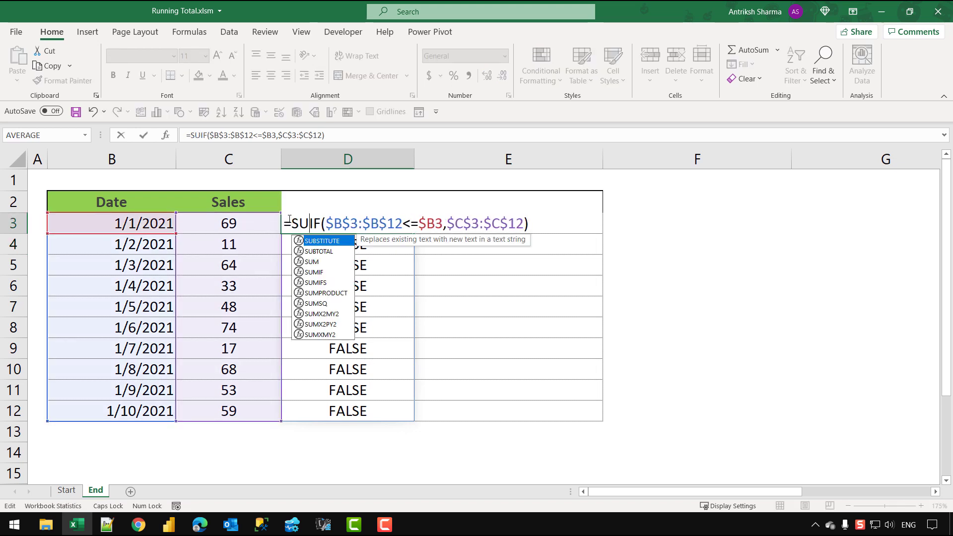
{"action": "key", "text": "End"}
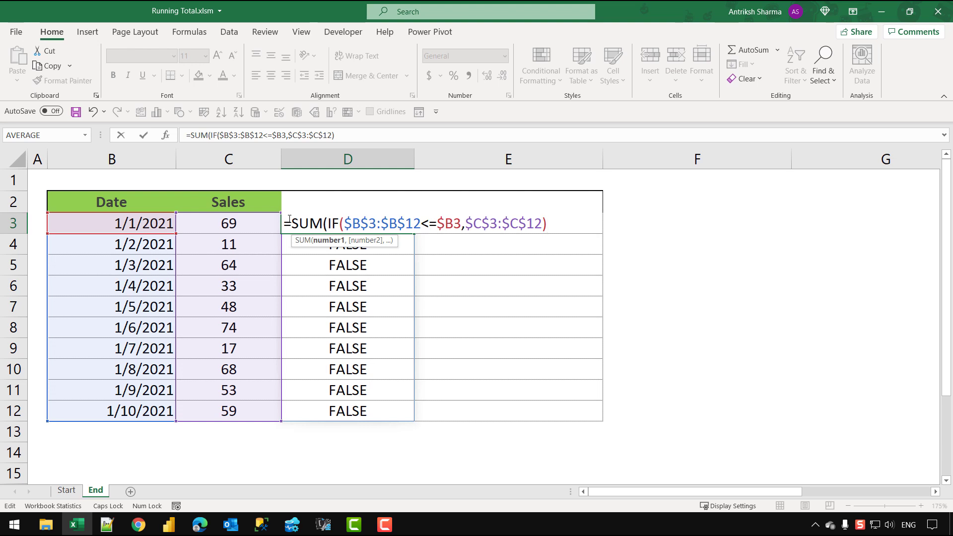
{"action": "type", "text": ")"}
{"action": "key", "text": "Return"}
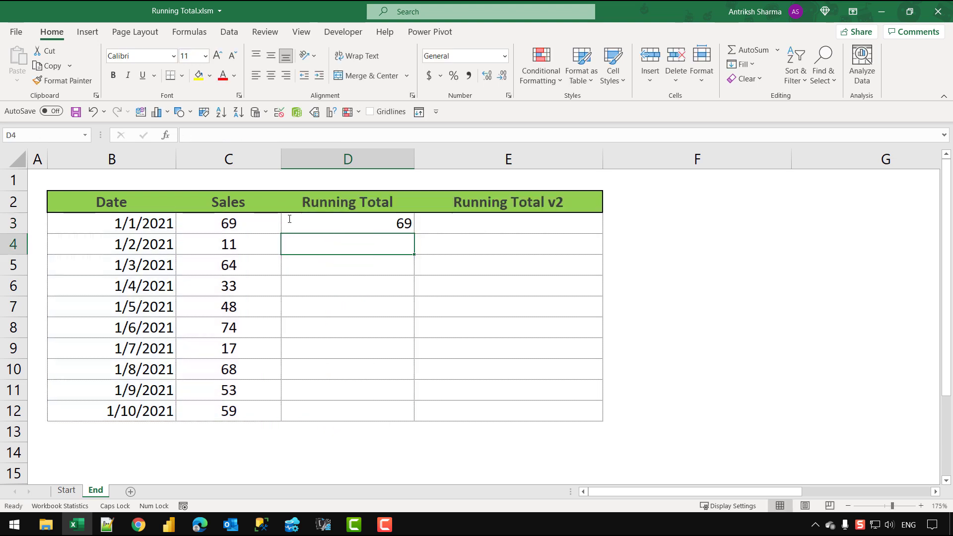
Fill the SUM and IF formula from D3 down to D12 and compare the results with the sales in C3:C8
{"action": "left_click", "coordinate": [402, 222]}
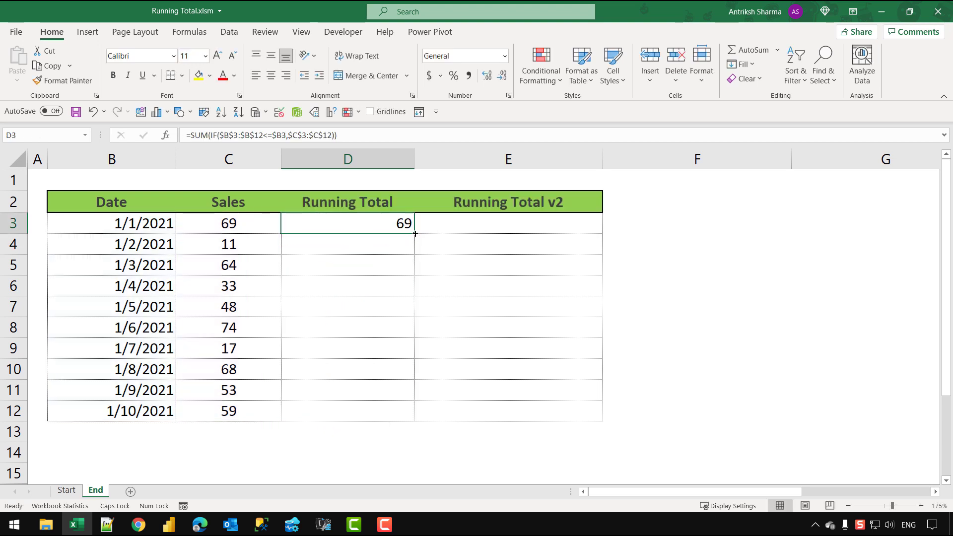
{"action": "double_click", "coordinate": [415, 234]}
{"action": "left_click", "coordinate": [392, 409]}
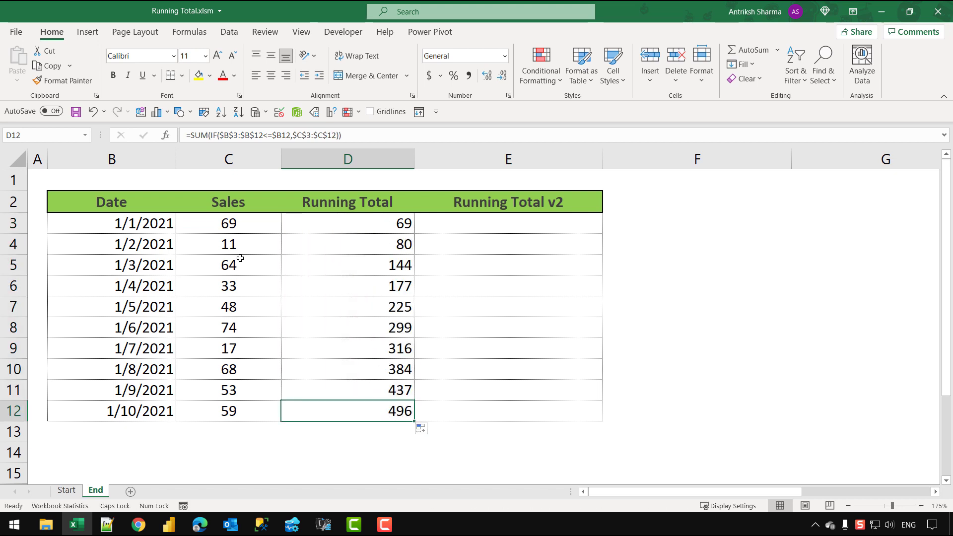
{"action": "left_click_drag", "start_coordinate": [234, 224], "coordinate": [231, 328]}
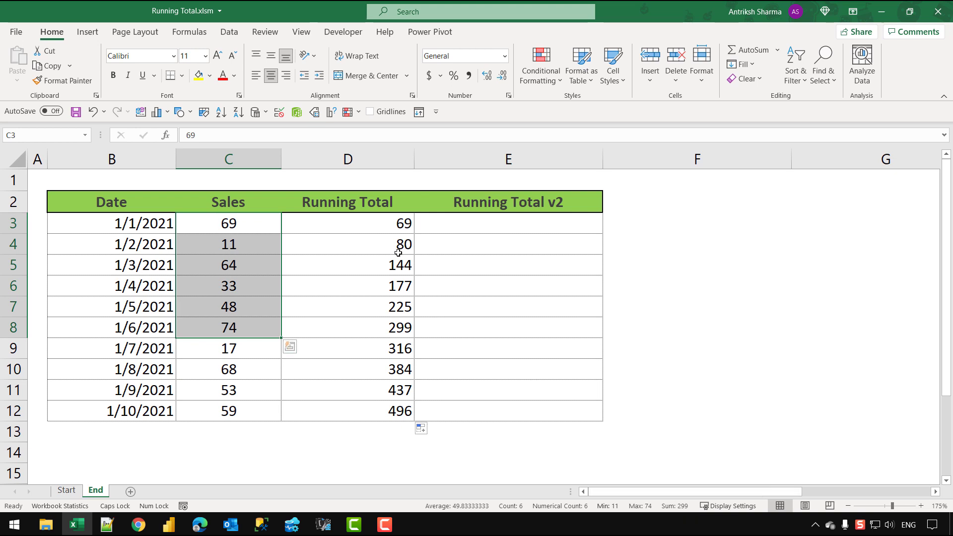
Re-enter the SUM and IF formula in D3 as a legacy array formula enclosed in curly braces
{"action": "left_click", "coordinate": [394, 227]}
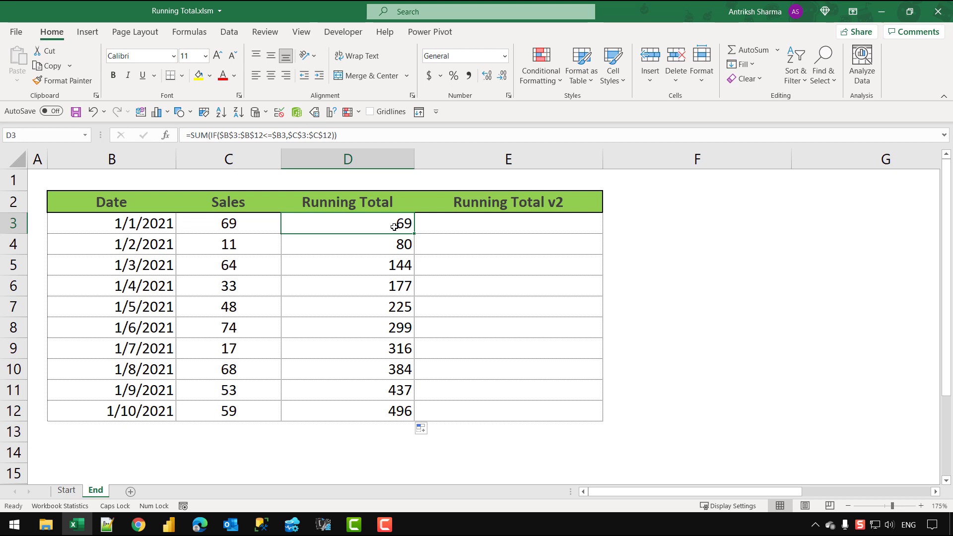
{"action": "double_click", "coordinate": [394, 227]}
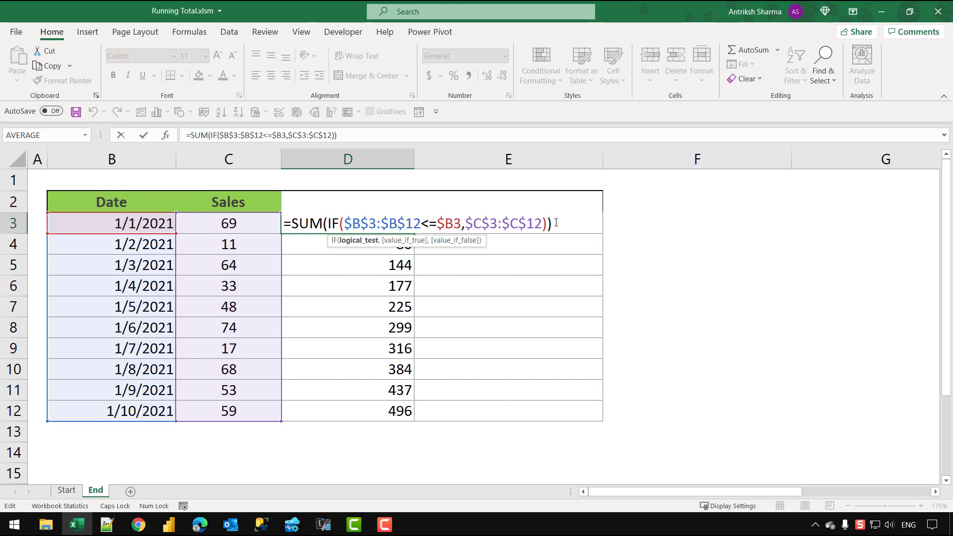
{"action": "left_click", "coordinate": [296, 223]}
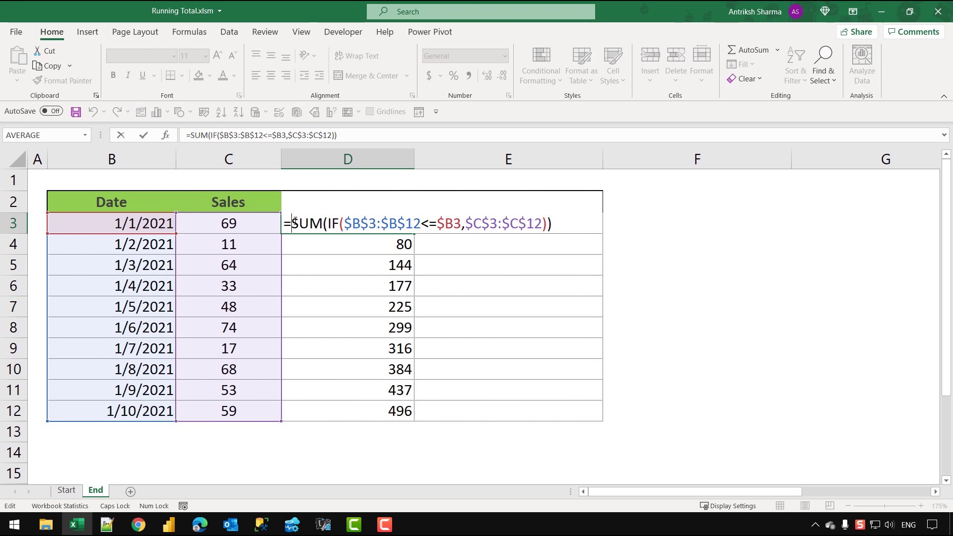
{"action": "key", "text": "ctrl+shift+Return"}
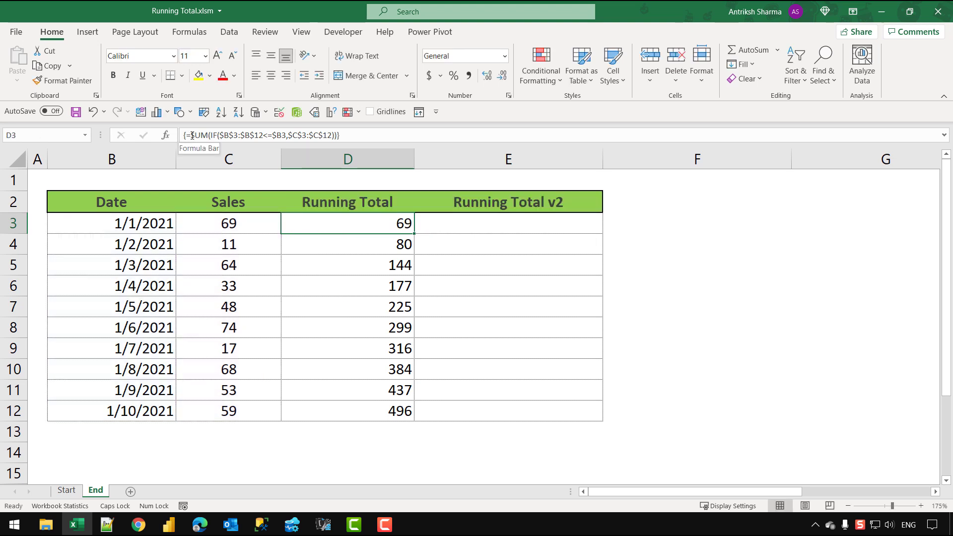
Fill the array formula from D3 down to D12 and check the formulas in the copied cells
{"action": "double_click", "coordinate": [414, 233]}
{"action": "left_click", "coordinate": [407, 394]}
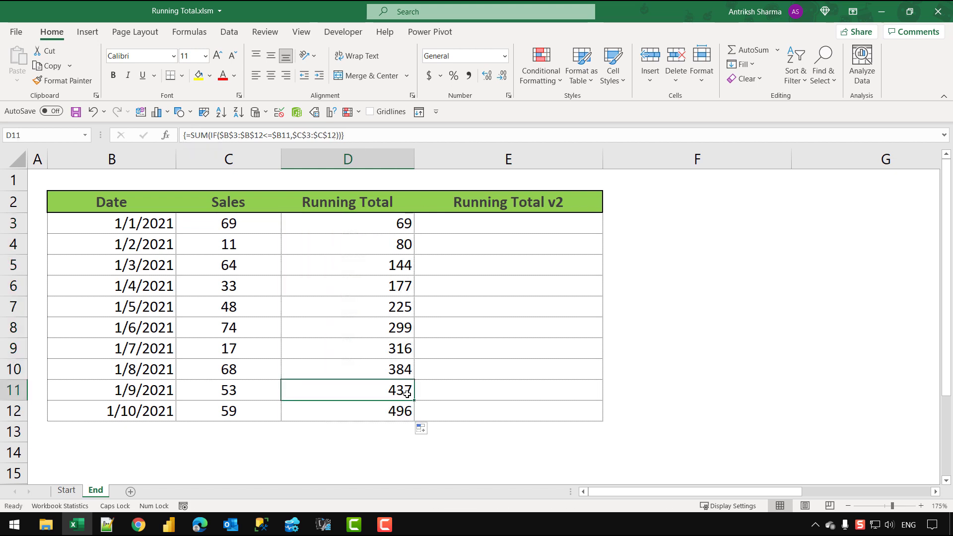
{"action": "left_click_drag", "start_coordinate": [407, 393], "coordinate": [397, 243]}
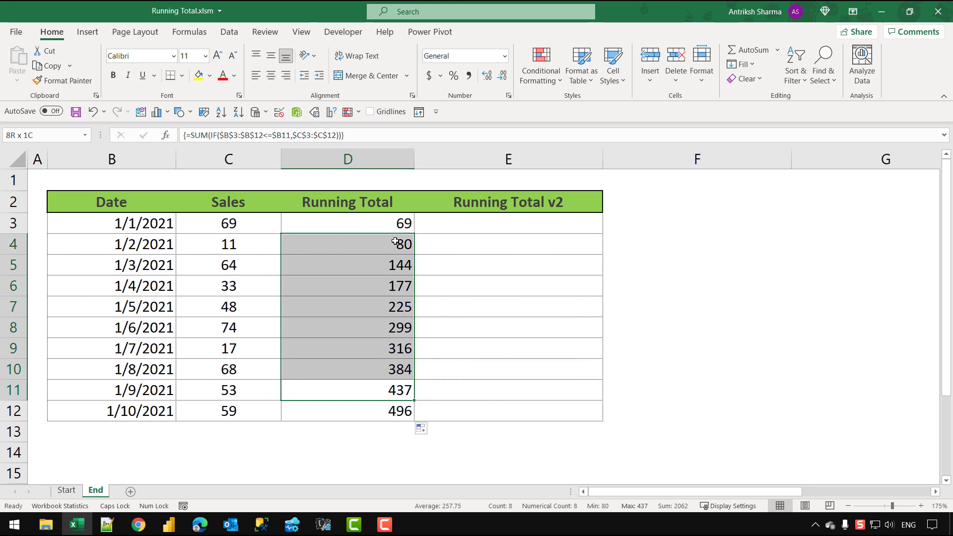
{"action": "left_click", "coordinate": [380, 299]}
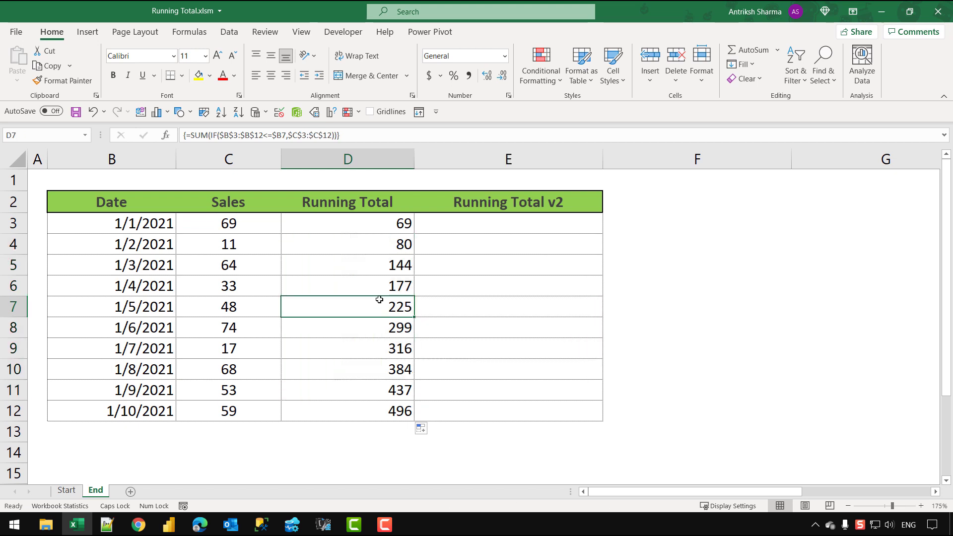
Begin a SUMPRODUCT formula in E3 with the date condition ($B$3:$B$12<=$B3)
{"action": "left_click", "coordinate": [451, 229]}
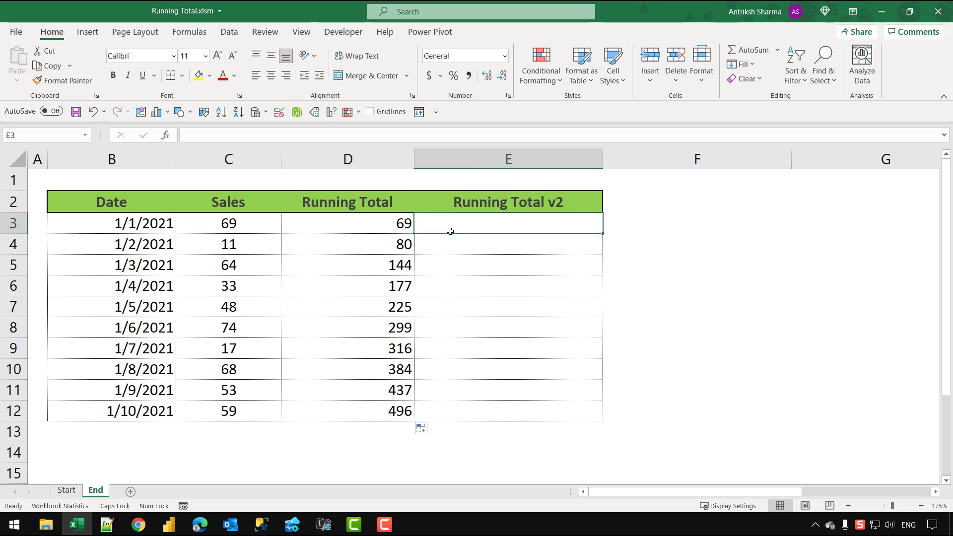
{"action": "type", "text": "=SUMP"}
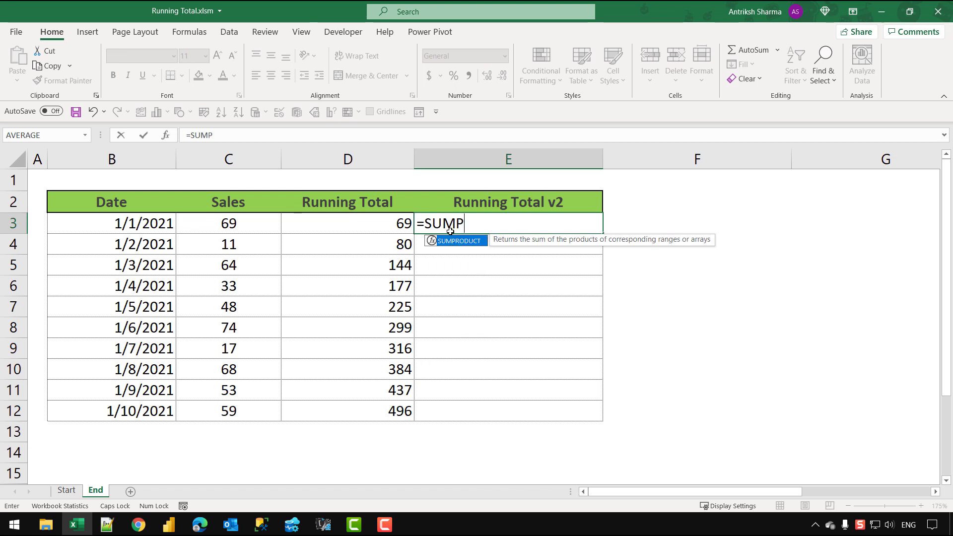
{"action": "key", "text": "Tab"}
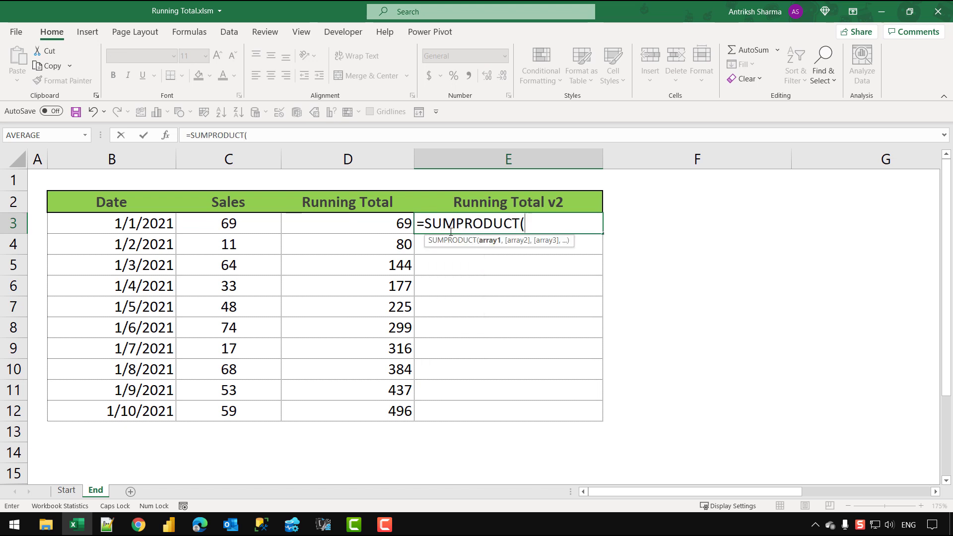
{"action": "type", "text": "("}
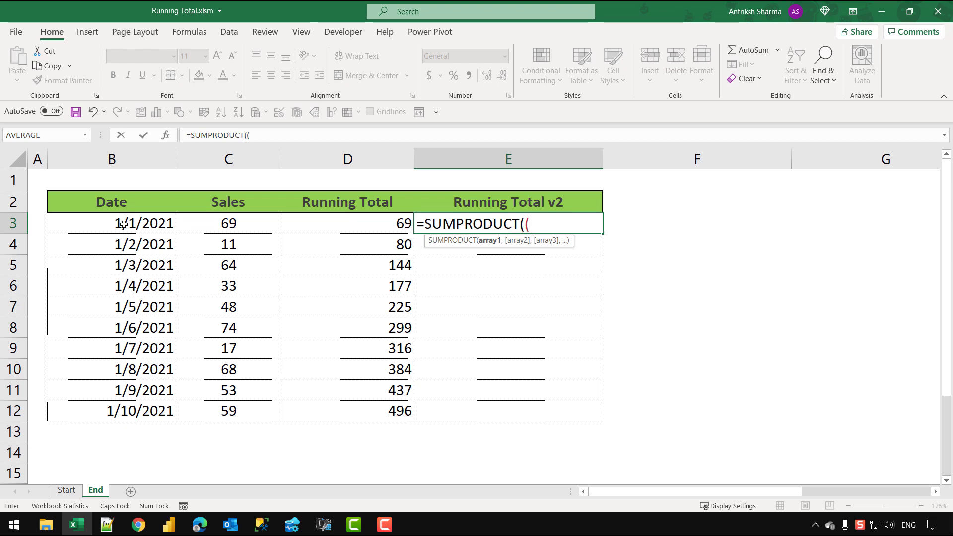
{"action": "left_click_drag", "start_coordinate": [123, 224], "coordinate": [106, 410]}
{"action": "key", "text": "F4"}
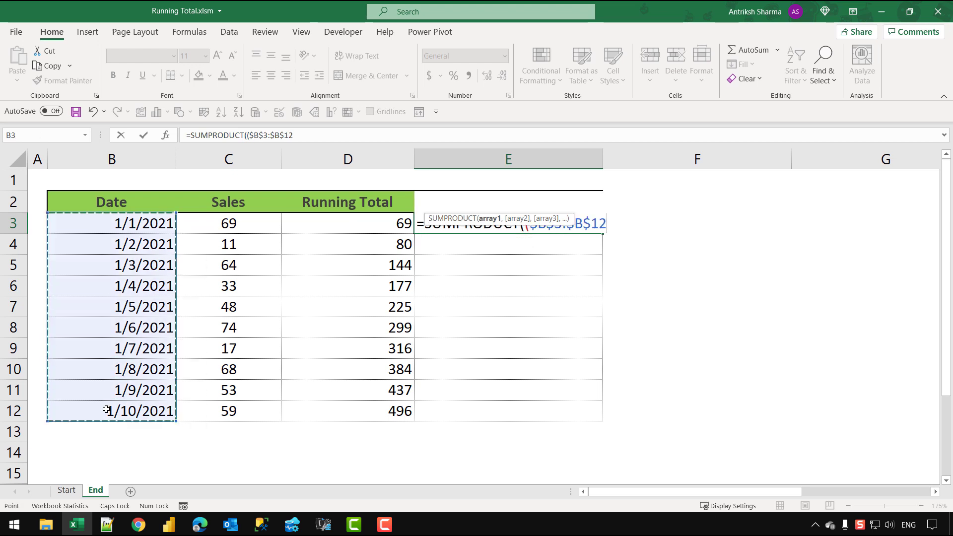
{"action": "left_click_drag", "start_coordinate": [571, 221], "coordinate": [590, 264]}
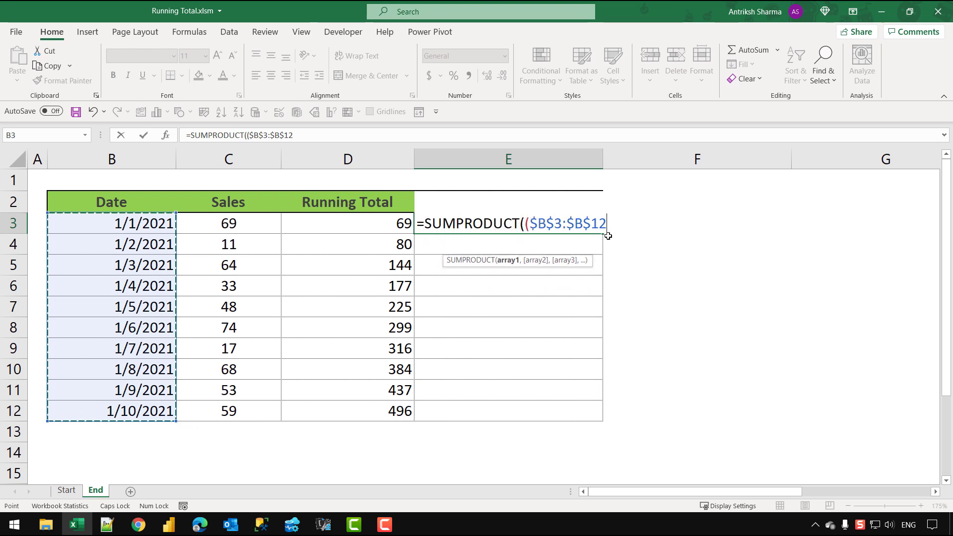
{"action": "type", "text": "<="}
{"action": "left_click", "coordinate": [147, 226]}
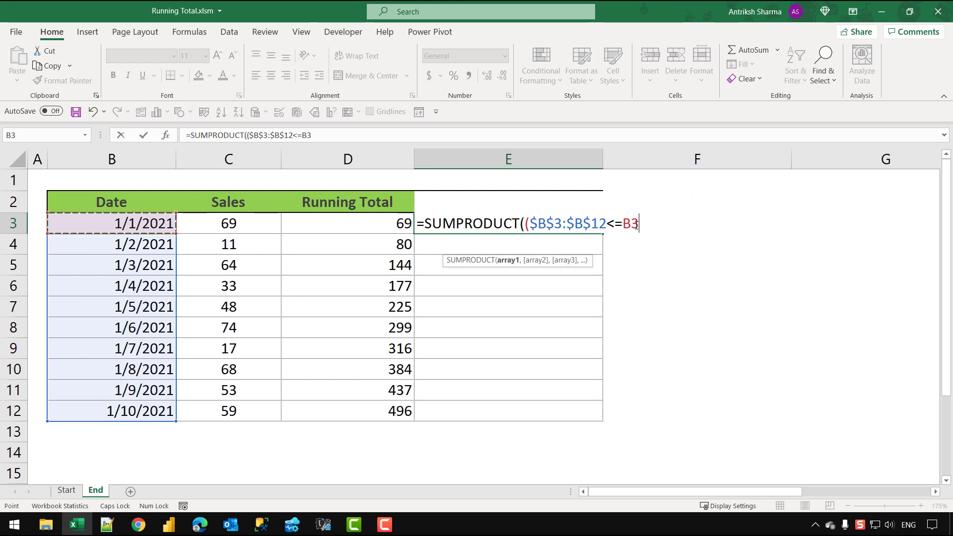
{"action": "key", "text": "F4"}
{"action": "key", "text": "F4"}
{"action": "key", "text": "F4"}
{"action": "type", "text": ")"}
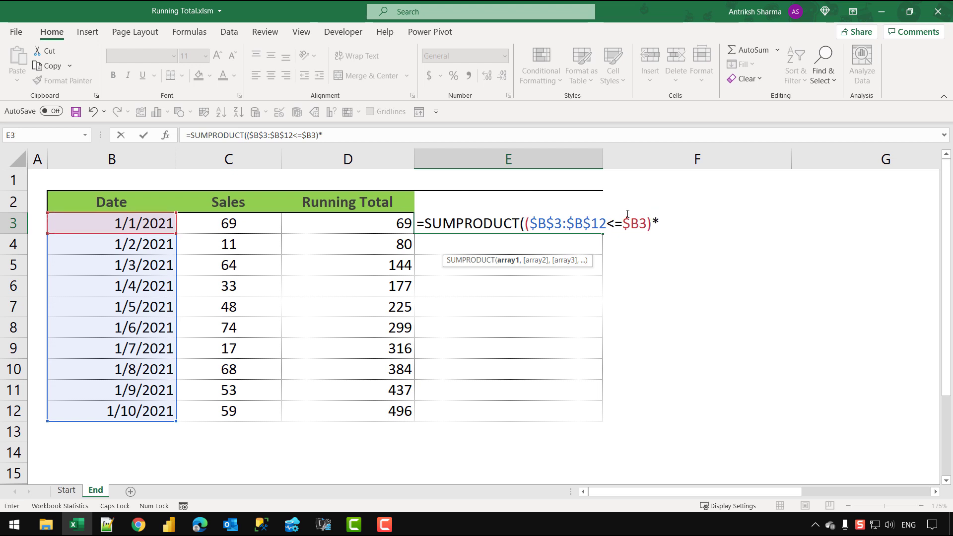
Complete the E3 formula by multiplying the date condition by the absolute sales range $C$3:$C$12
{"action": "type", "text": "*"}
{"action": "left_click_drag", "start_coordinate": [232, 219], "coordinate": [233, 414]}
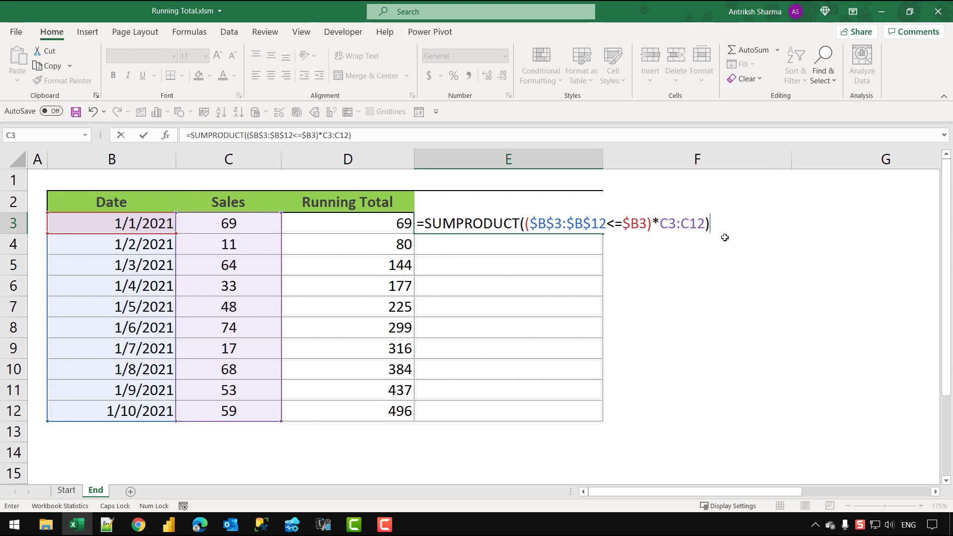
{"action": "key", "text": "F4"}
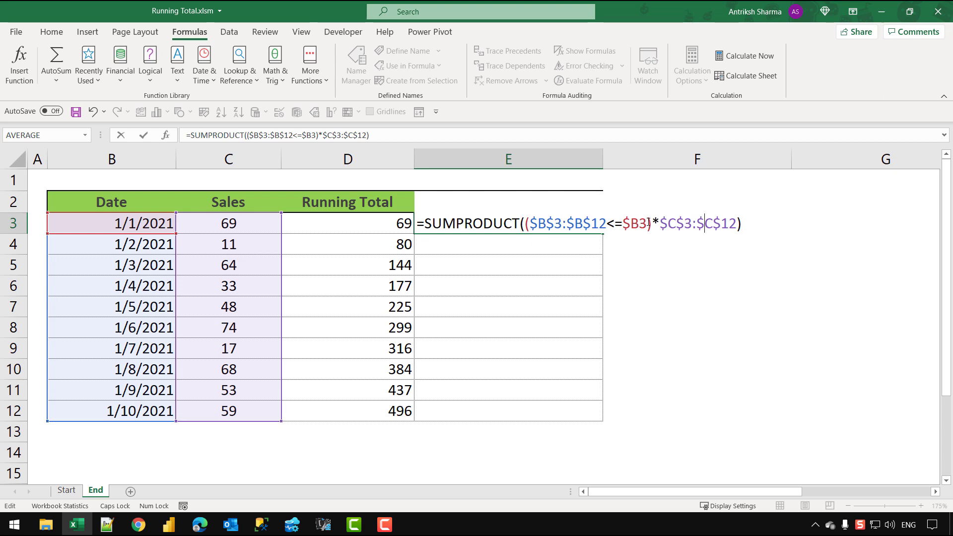
{"action": "key", "text": "Return"}
Fill the SUMPRODUCT formula from E3 down to E12 and check the formula in the last row
{"action": "left_click", "coordinate": [604, 227]}
{"action": "left_click", "coordinate": [600, 228]}
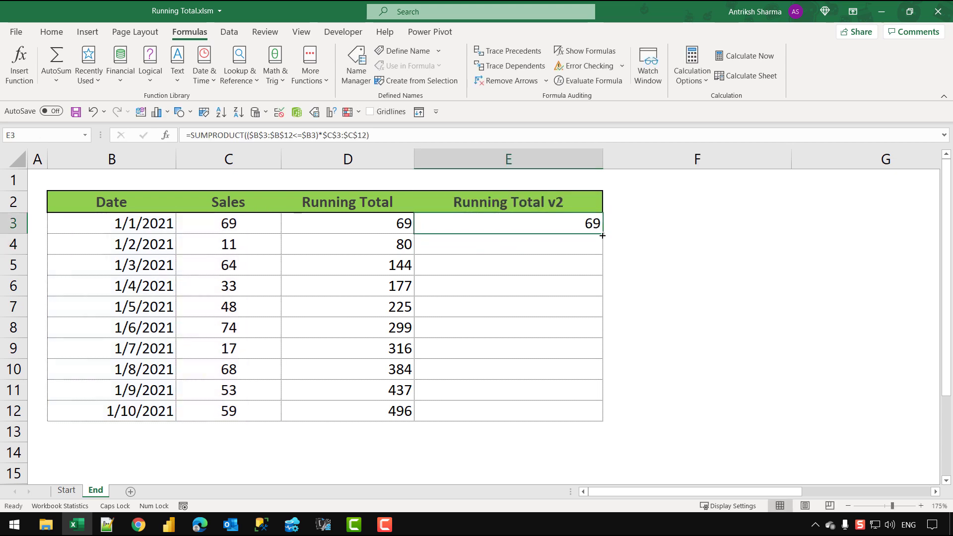
{"action": "left_click_drag", "start_coordinate": [603, 236], "coordinate": [603, 419]}
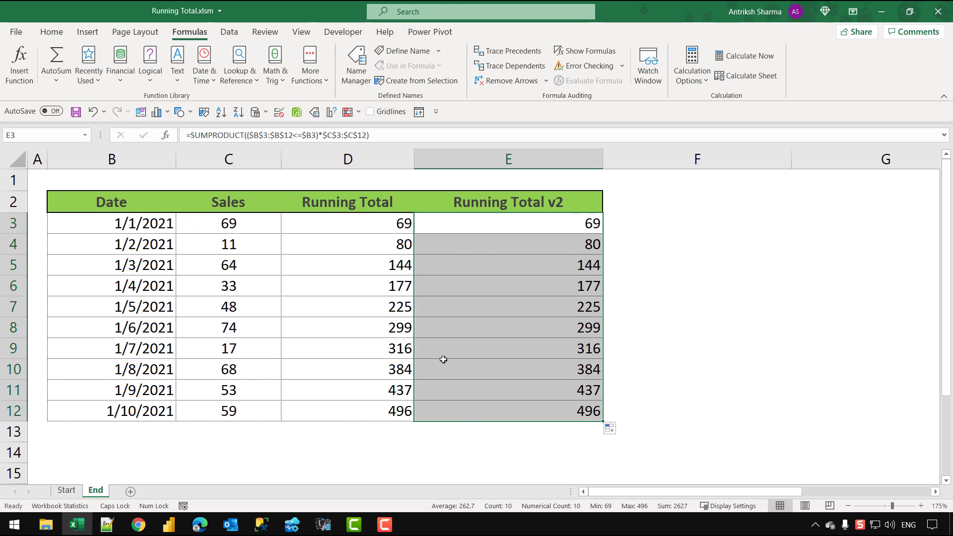
{"action": "left_click", "coordinate": [488, 429]}
{"action": "left_click", "coordinate": [496, 409]}
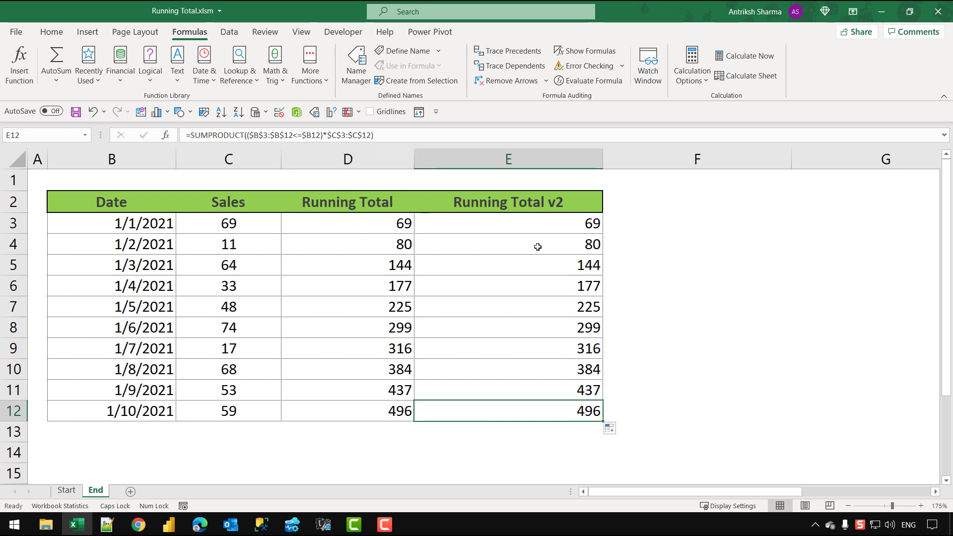
Inspect the ranges referenced by the SUMPRODUCT formula in E3, leaving the formula as it is
{"action": "left_click", "coordinate": [541, 224]}
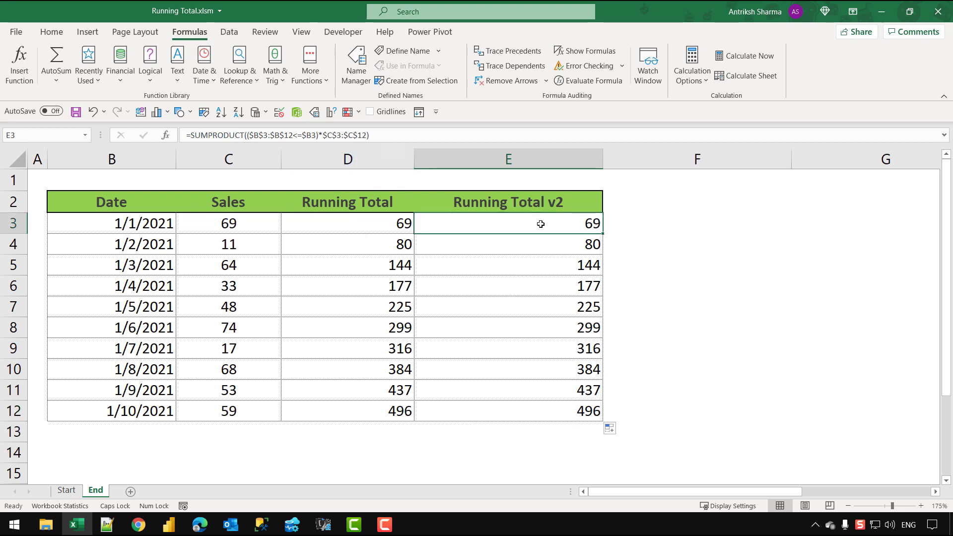
{"action": "double_click", "coordinate": [572, 226]}
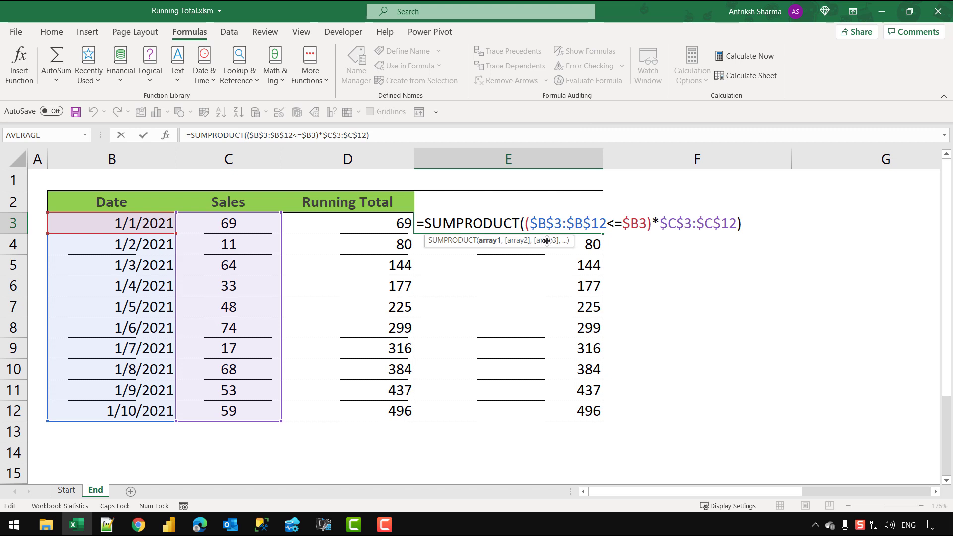
{"action": "key", "text": "Escape"}
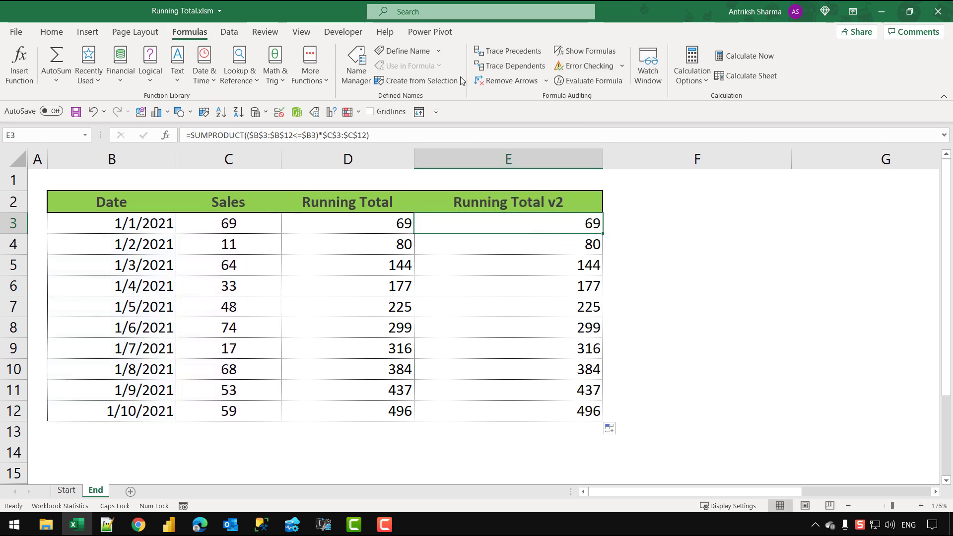
Start evaluating the E3 formula and step through its date condition, comparing the dates in B3:B12 with B3
{"action": "left_click", "coordinate": [587, 82]}
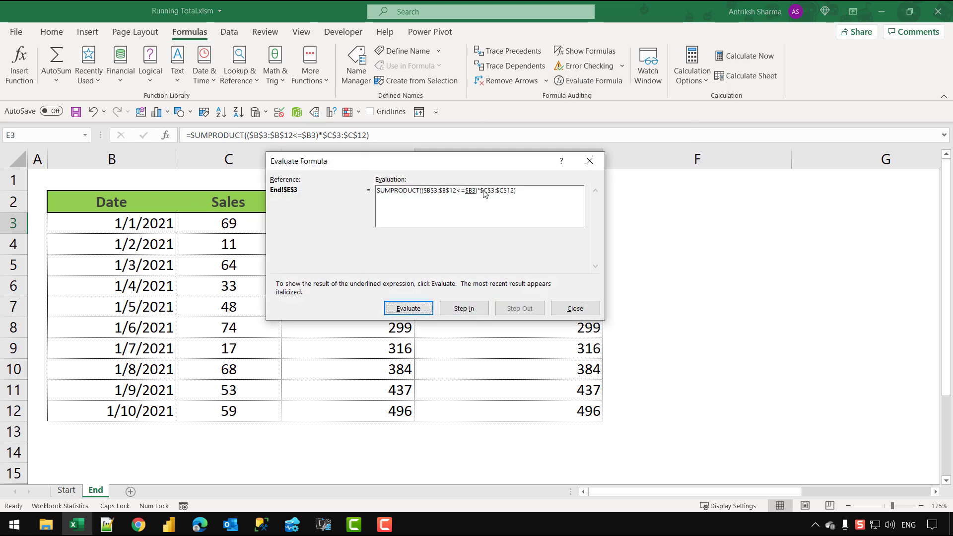
{"action": "left_click_drag", "start_coordinate": [460, 164], "coordinate": [405, 166]}
{"action": "left_click", "coordinate": [354, 310]}
{"action": "left_click", "coordinate": [354, 310]}
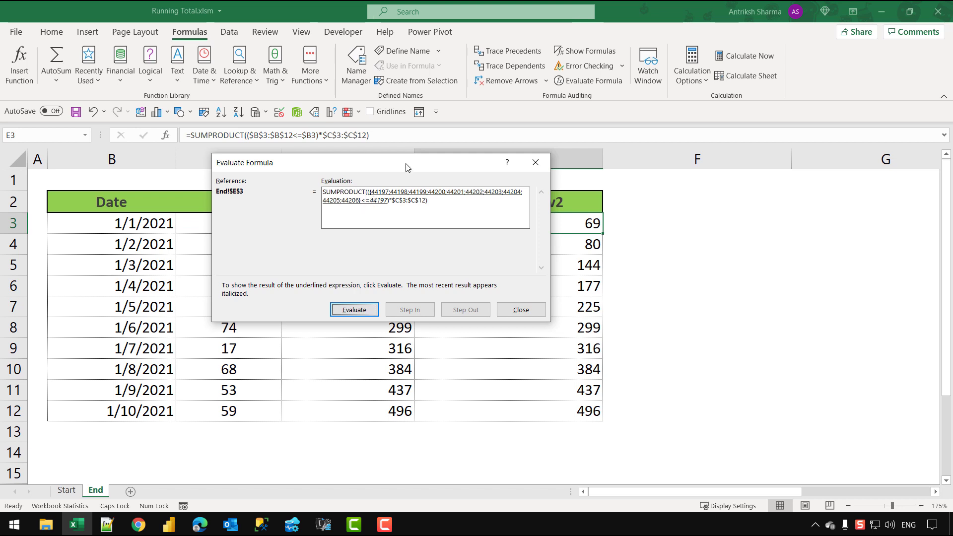
{"action": "left_click_drag", "start_coordinate": [404, 165], "coordinate": [486, 157]}
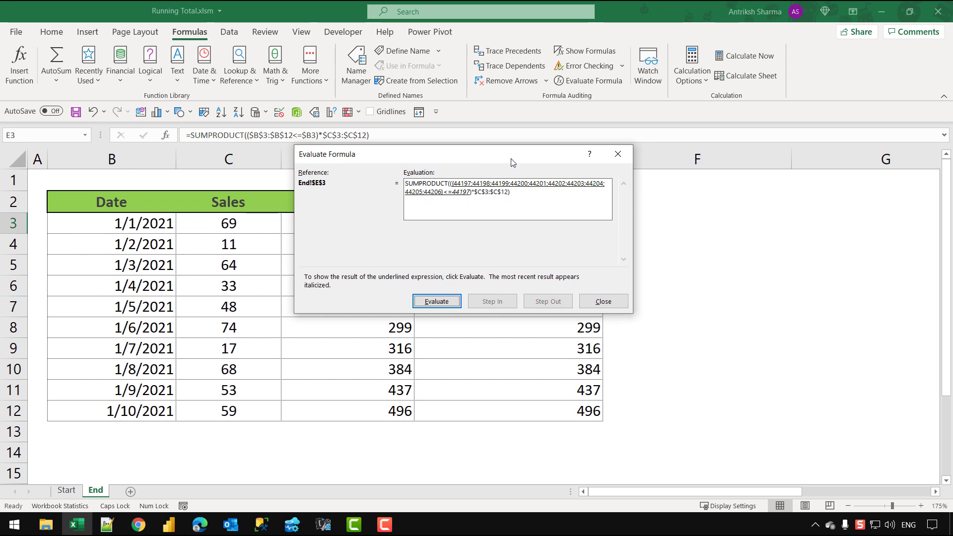
{"action": "left_click_drag", "start_coordinate": [513, 162], "coordinate": [569, 157]}
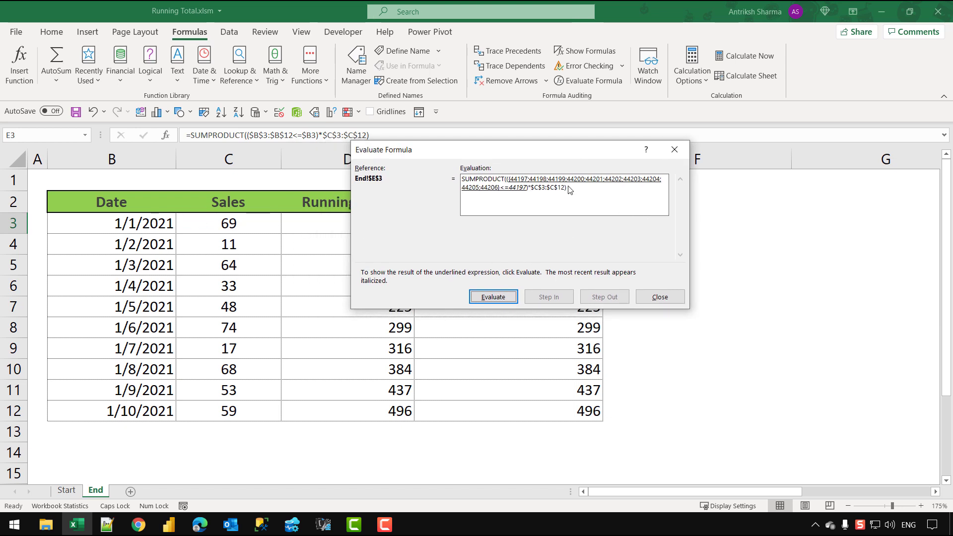
{"action": "left_click", "coordinate": [503, 298]}
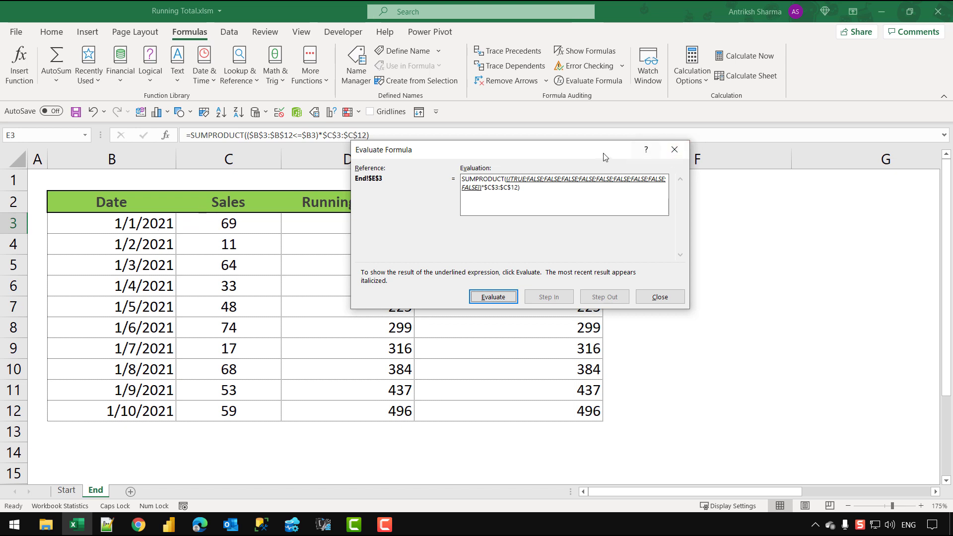
Evaluate the remaining E3 steps, from multiplying the condition by the sales range to the final sum, and end the evaluation
{"action": "left_click_drag", "start_coordinate": [603, 153], "coordinate": [426, 162]}
{"action": "left_click", "coordinate": [355, 304]}
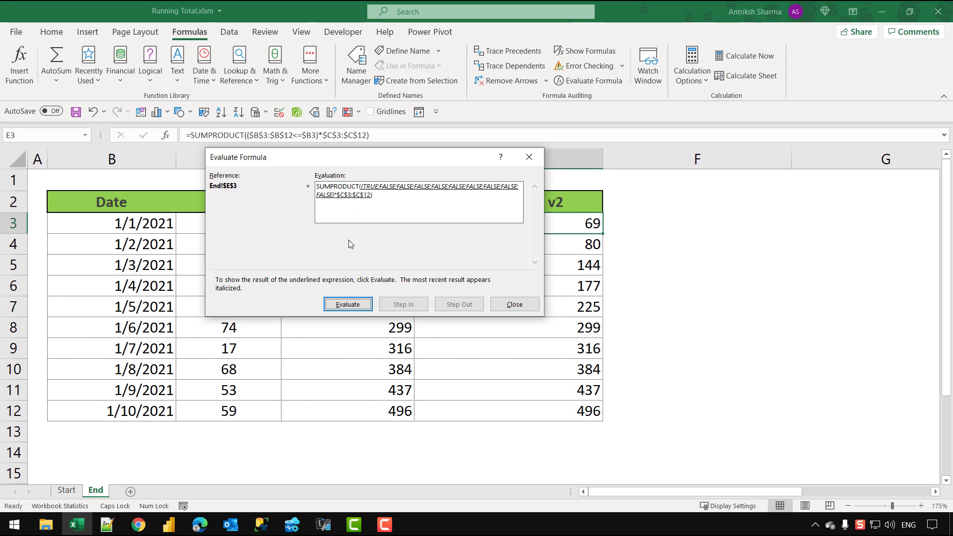
{"action": "left_click", "coordinate": [349, 305]}
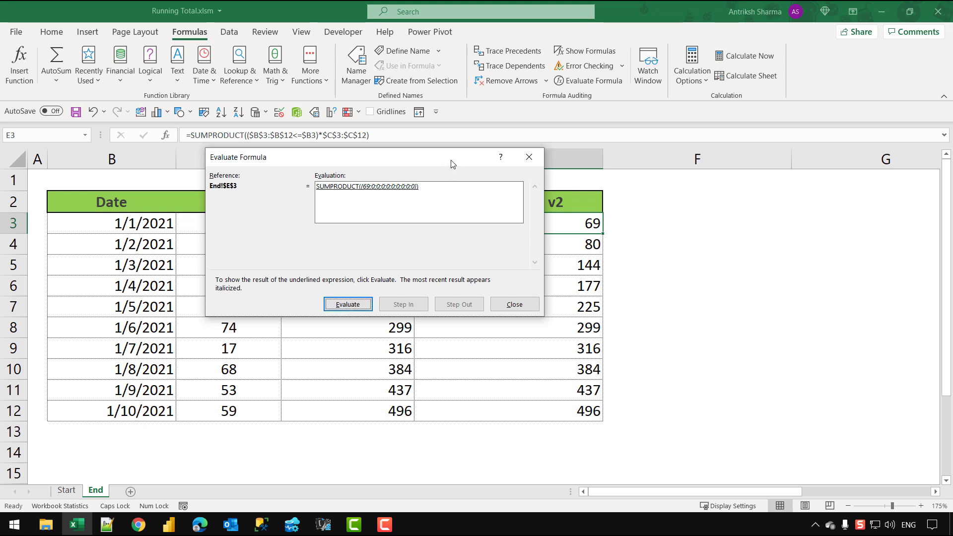
{"action": "left_click_drag", "start_coordinate": [450, 162], "coordinate": [725, 192]}
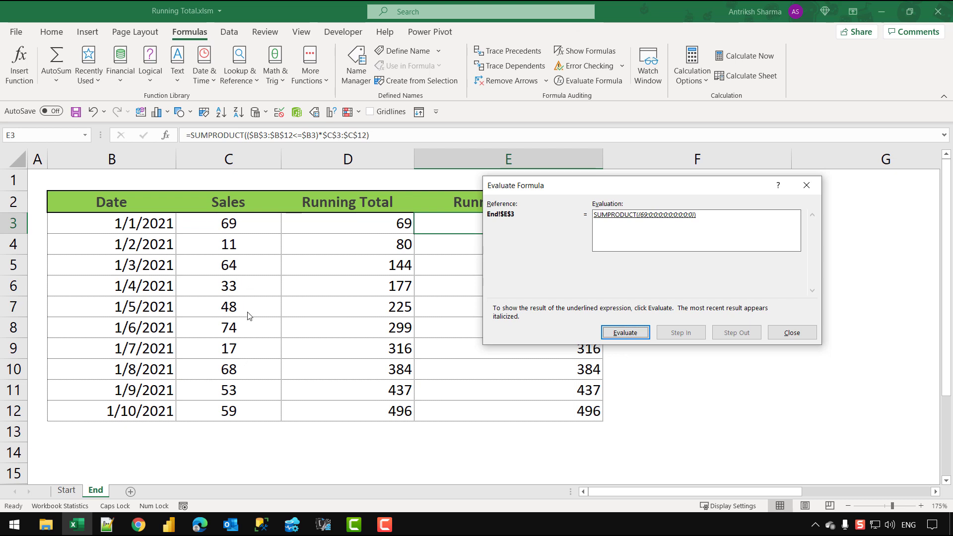
{"action": "left_click_drag", "start_coordinate": [707, 189], "coordinate": [383, 243]}
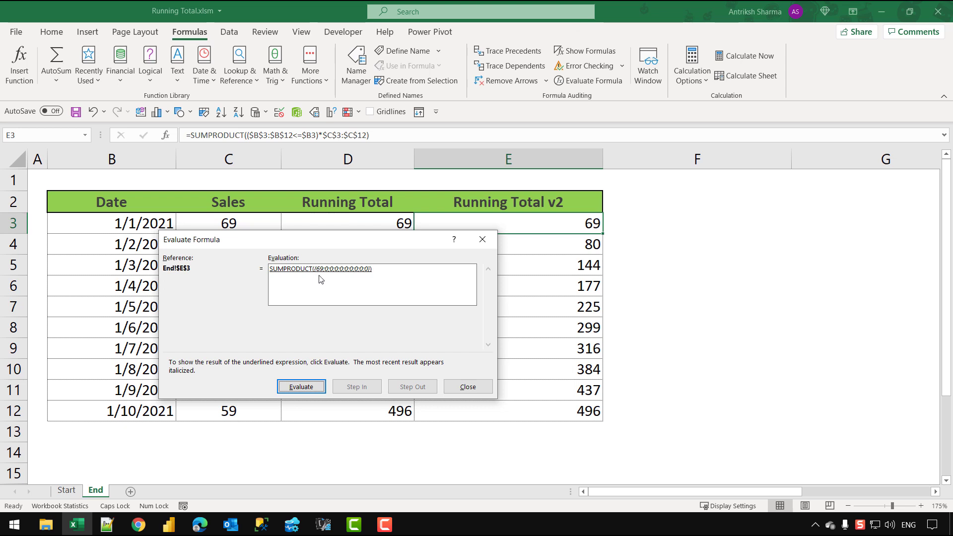
{"action": "left_click_drag", "start_coordinate": [412, 240], "coordinate": [587, 198]}
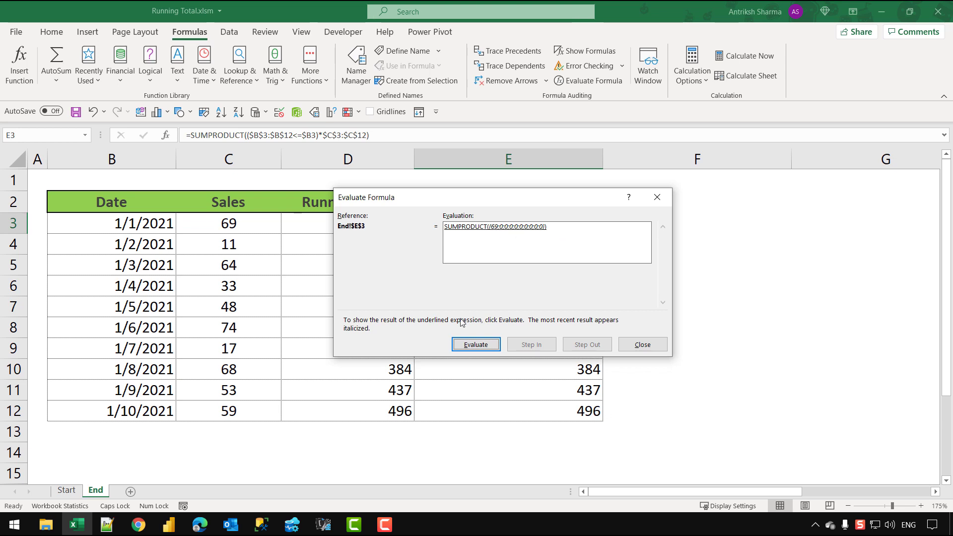
{"action": "left_click", "coordinate": [474, 345]}
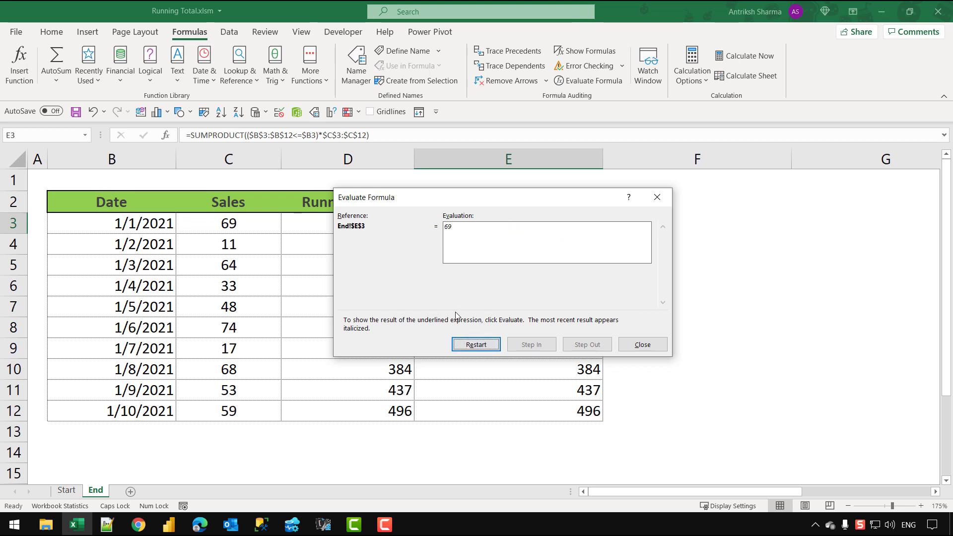
{"action": "left_click", "coordinate": [641, 343]}
Start evaluating the SUMPRODUCT formula in E8 and step through its date comparison against B8
{"action": "left_click", "coordinate": [566, 328]}
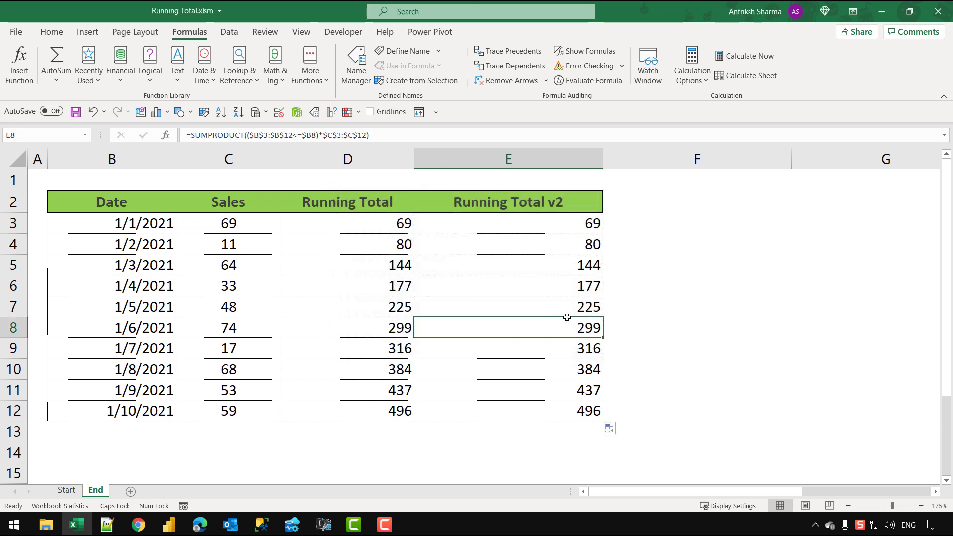
{"action": "left_click", "coordinate": [601, 82]}
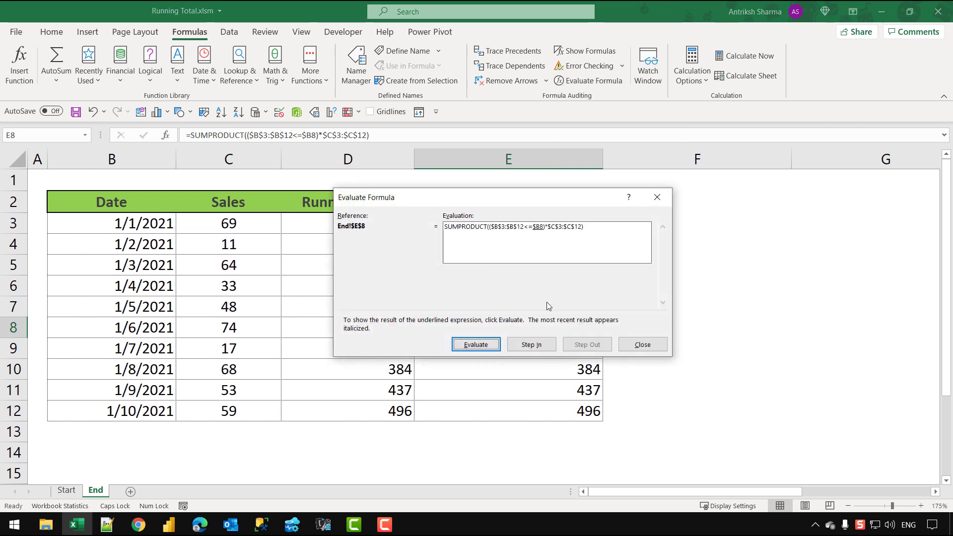
{"action": "left_click", "coordinate": [483, 349]}
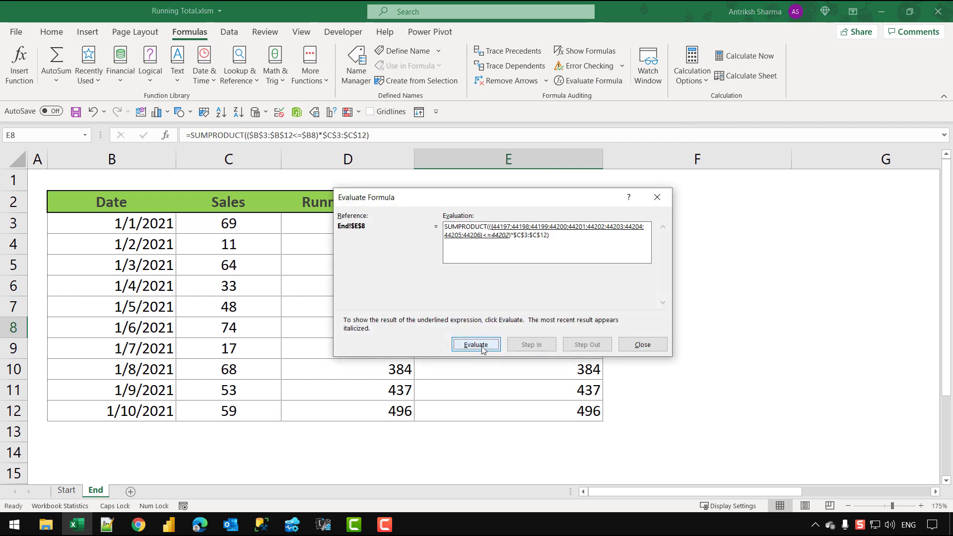
{"action": "left_click", "coordinate": [483, 347]}
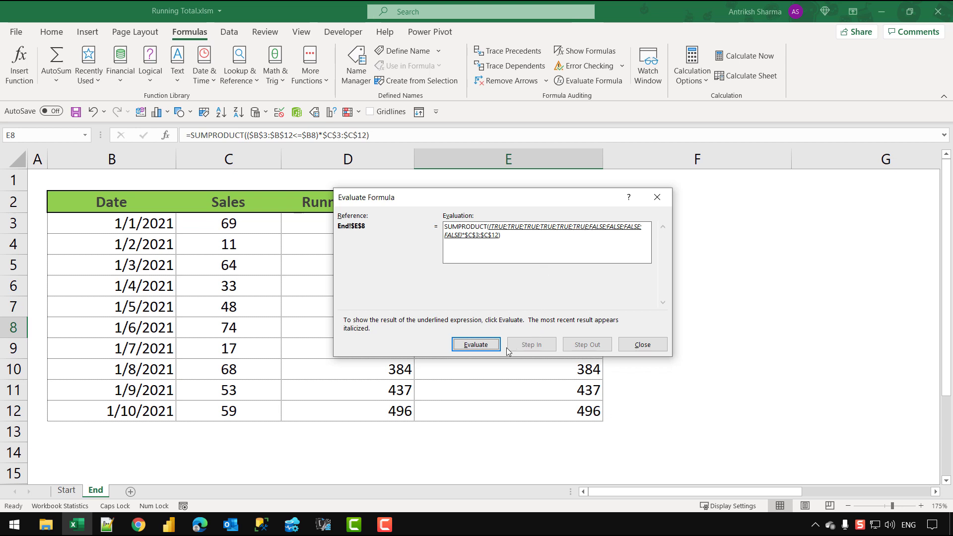
Evaluate the sales multiplication and final sum for E8, compare the result with the cell, and end the evaluation
{"action": "left_click_drag", "start_coordinate": [496, 202], "coordinate": [590, 193]}
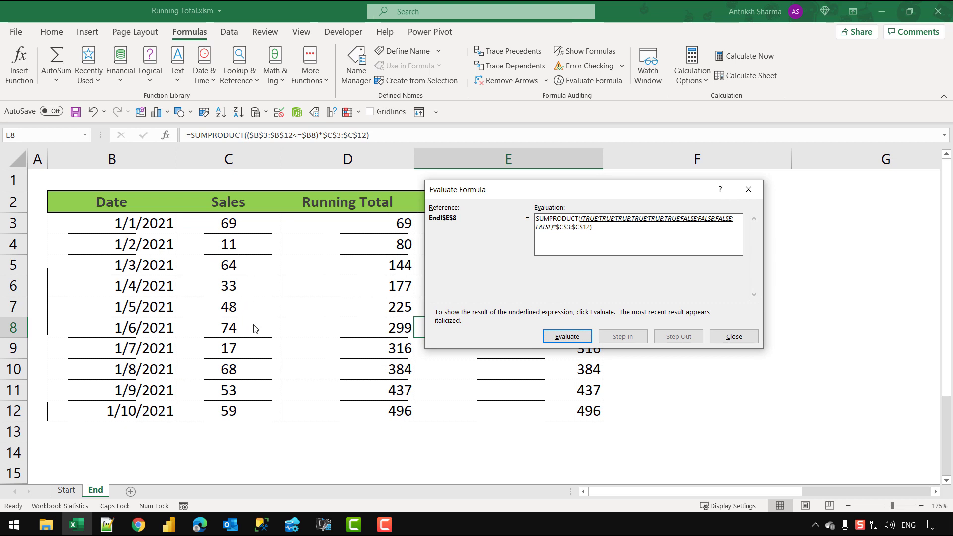
{"action": "left_click", "coordinate": [581, 331]}
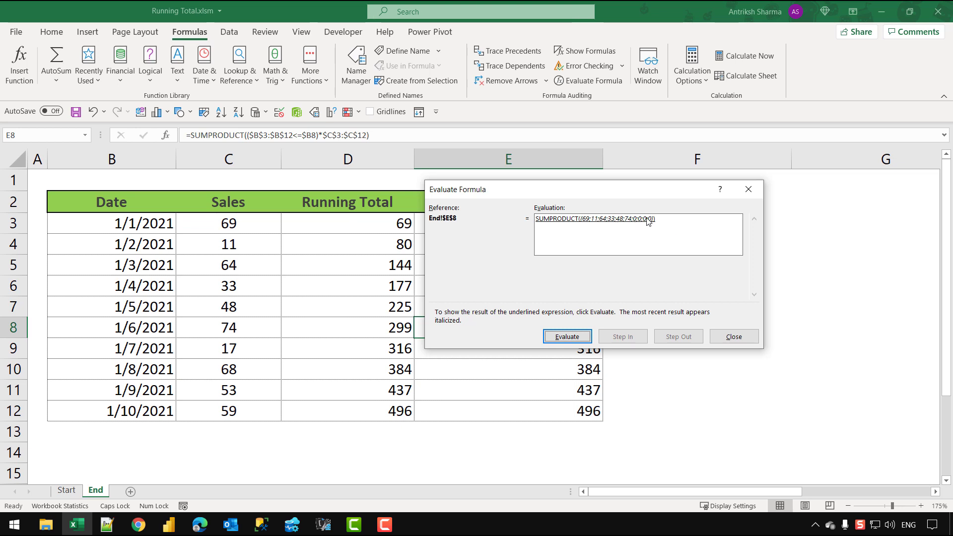
{"action": "key", "text": "space"}
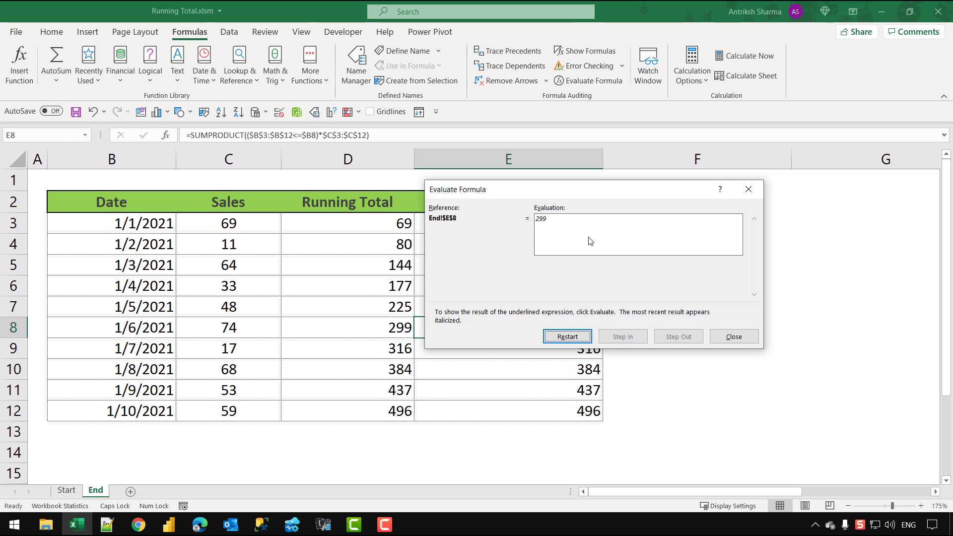
{"action": "left_click_drag", "start_coordinate": [595, 190], "coordinate": [616, 72]}
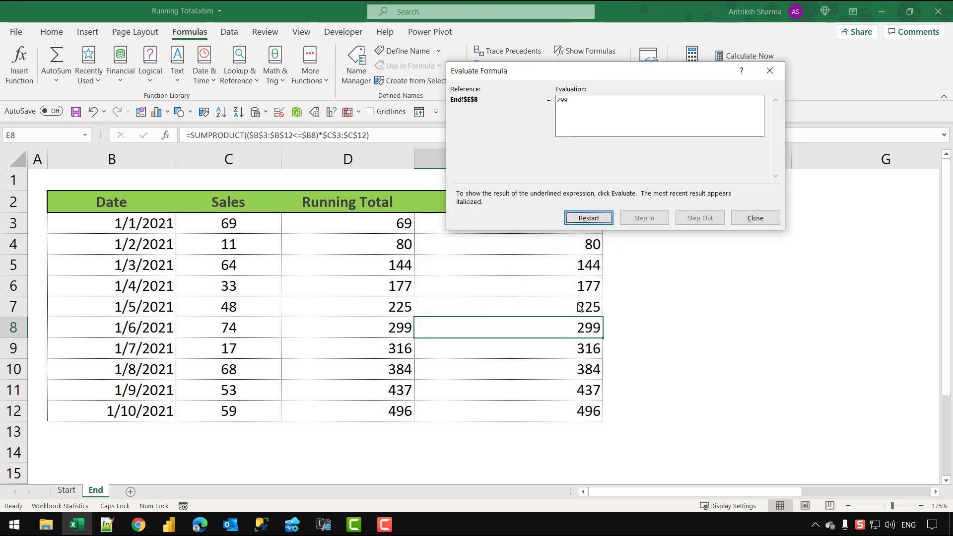
{"action": "left_click", "coordinate": [755, 218]}
{"action": "left_click", "coordinate": [599, 305]}
{"action": "left_click", "coordinate": [645, 305]}
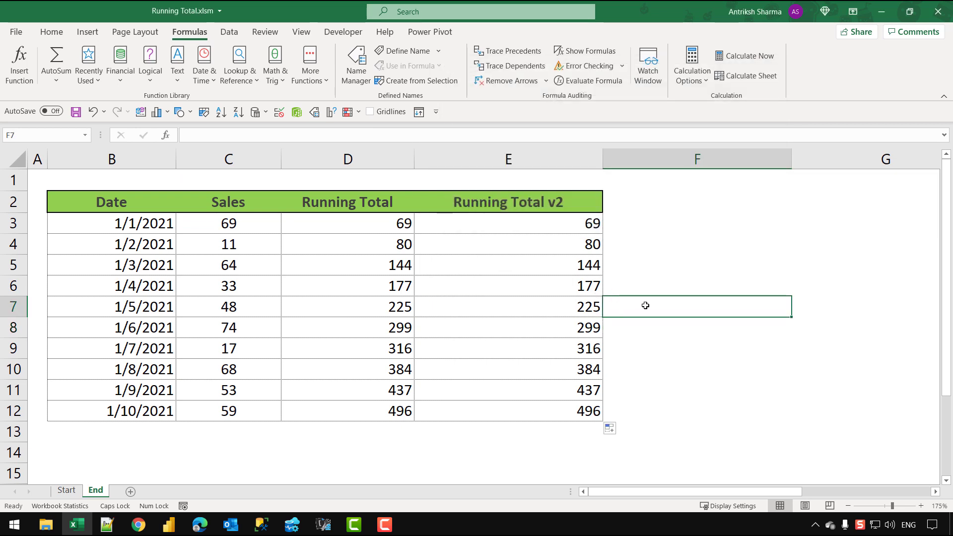